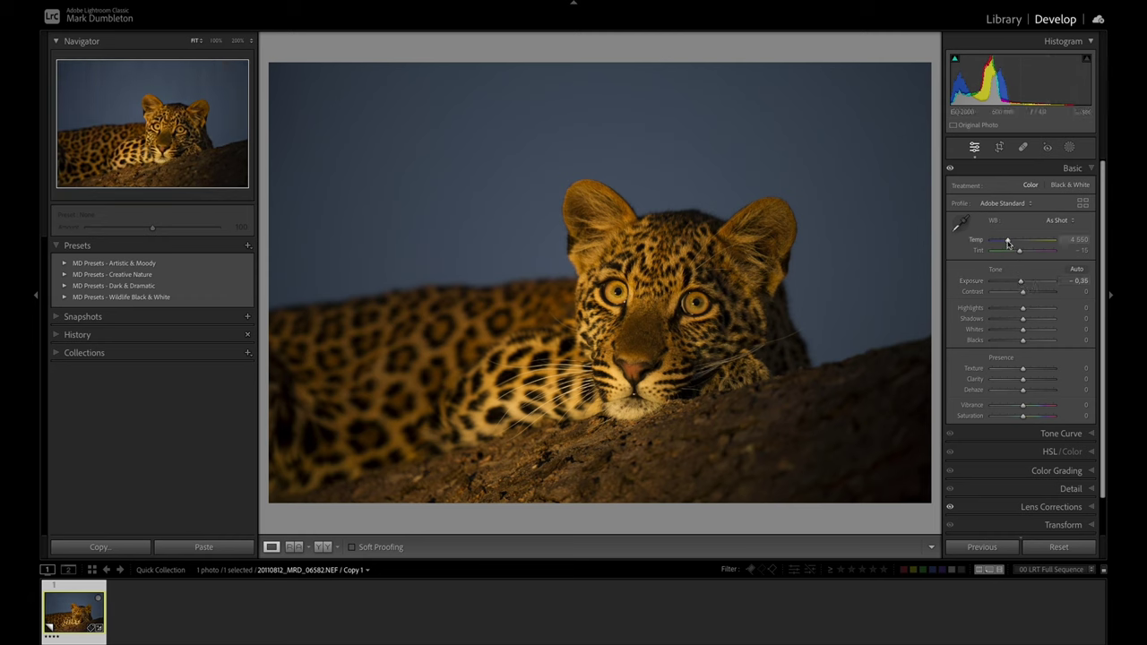
Set Temp to 4003, Tint +19, Exposure −0.85, Highlights −21, Shadows +15, Whites +53 and Blacks +100 for the whole photo
{"action": "left_click_drag", "start_coordinate": [1009, 243], "coordinate": [1028, 252]}
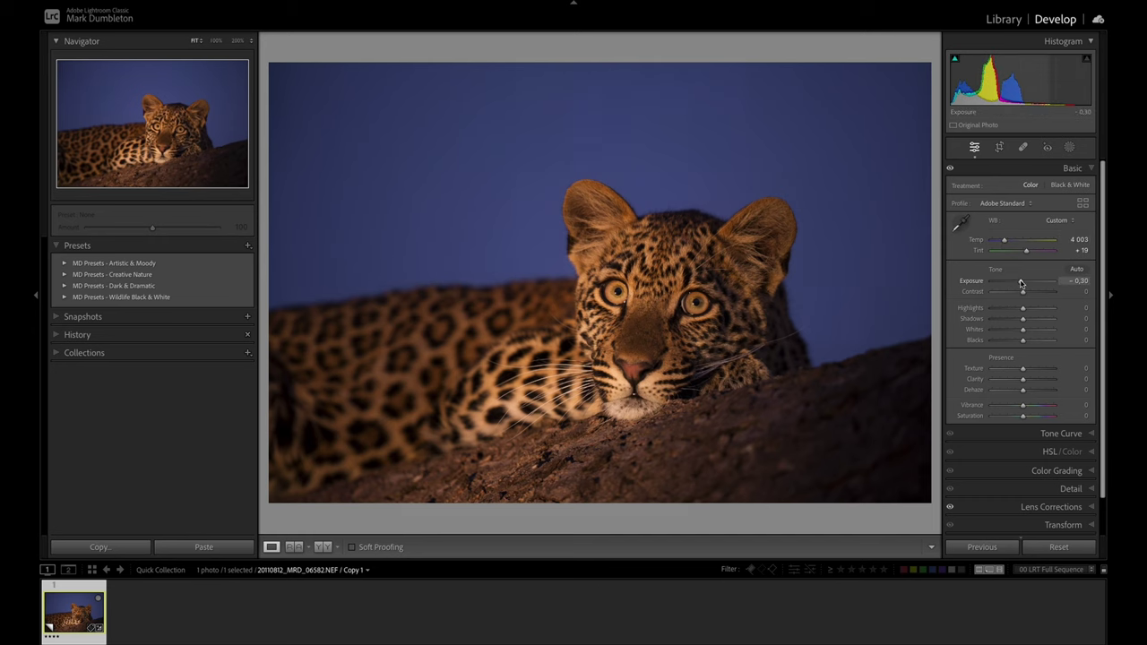
{"action": "left_click_drag", "start_coordinate": [1022, 281], "coordinate": [1019, 287]}
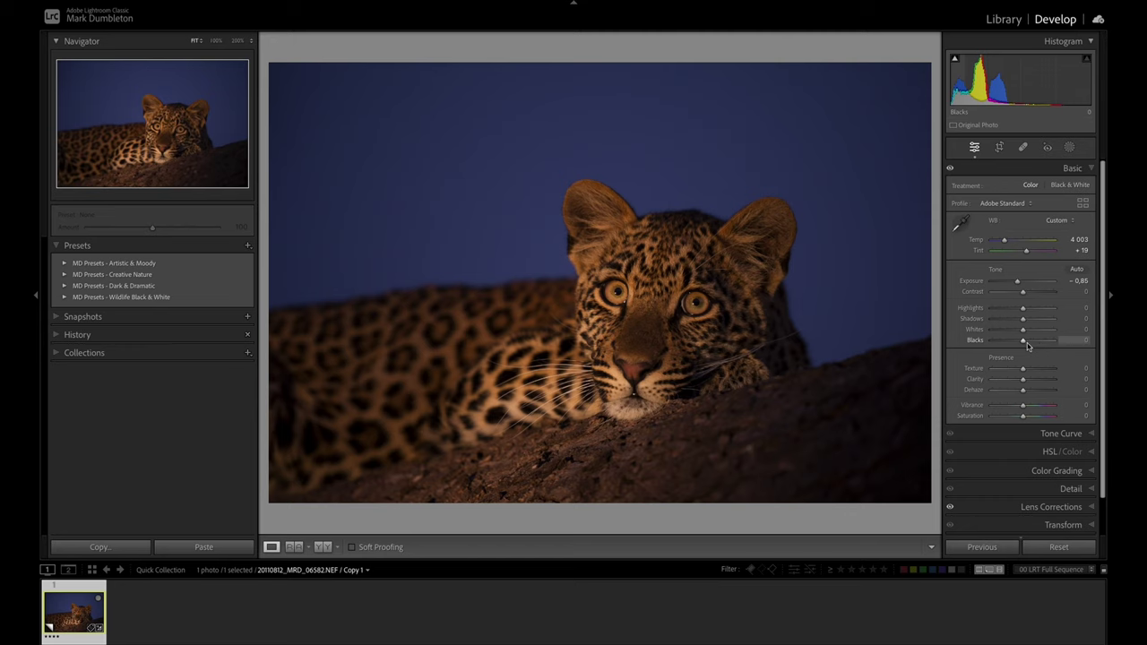
{"action": "left_click_drag", "start_coordinate": [1025, 343], "coordinate": [1073, 338]}
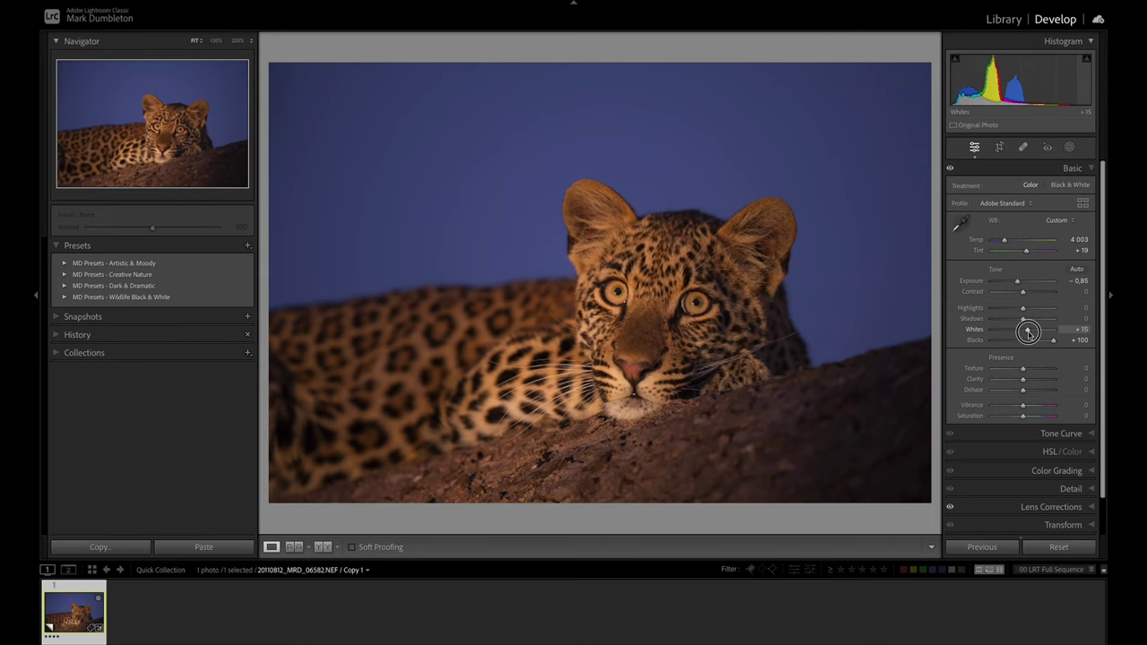
{"action": "mouse_move", "coordinate": [1024, 329]}
{"action": "left_mouse_down"}
{"action": "mouse_move", "coordinate": [1041, 331]}
{"action": "mouse_move", "coordinate": [1015, 310]}
{"action": "mouse_move", "coordinate": [1027, 321]}
{"action": "left_mouse_up"}
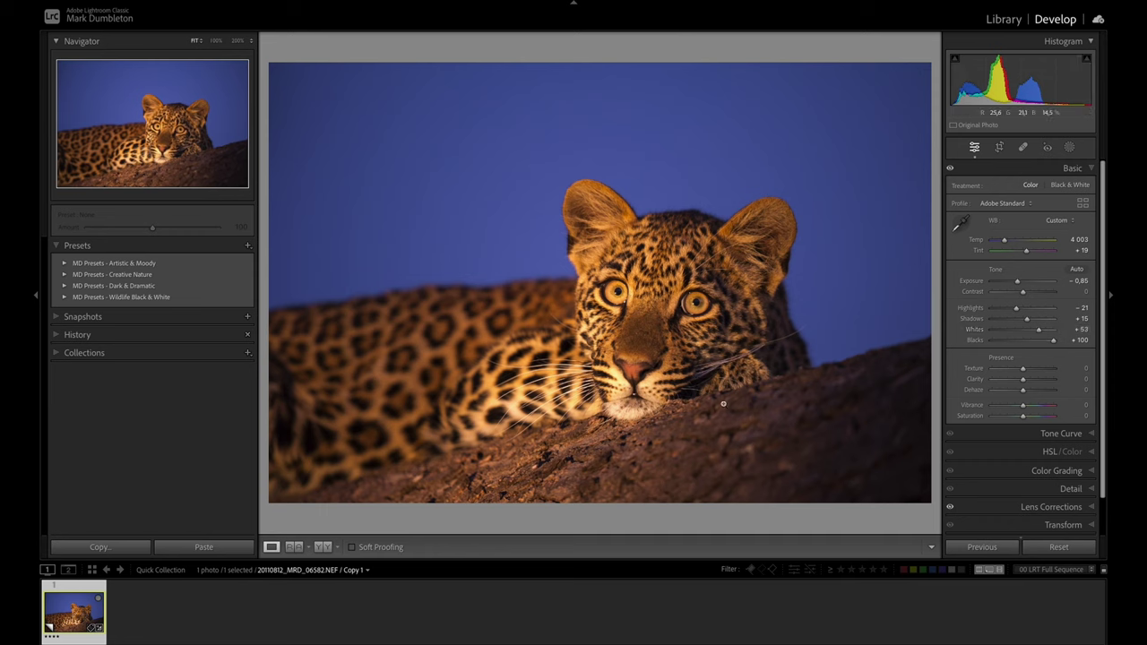
Add a radial gradient mask over the leopard's muzzle with Exposure −0.36, Highlights −11 and Shadows 22
{"action": "left_click", "coordinate": [1071, 147]}
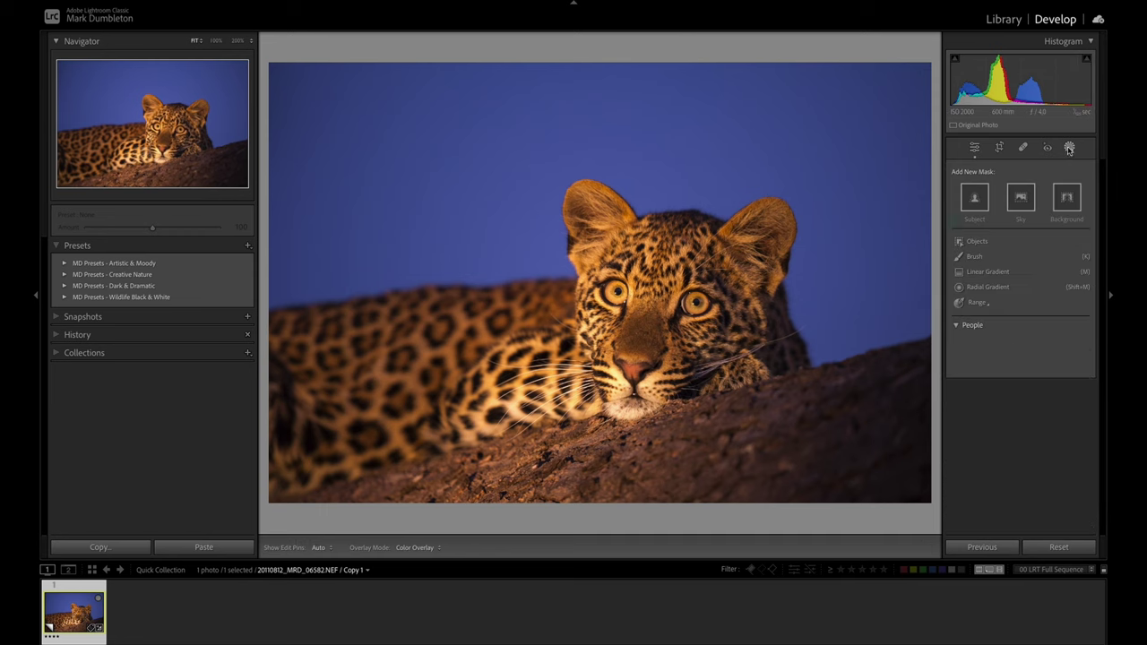
{"action": "left_click", "coordinate": [995, 287]}
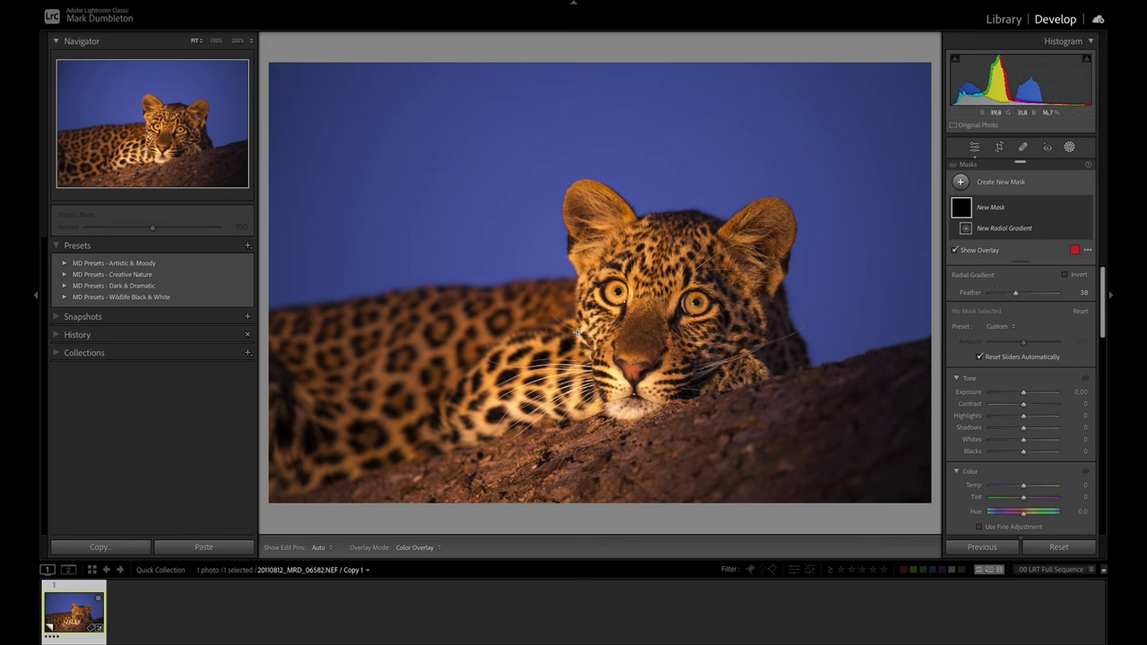
{"action": "mouse_move", "coordinate": [630, 383]}
{"action": "left_mouse_down"}
{"action": "mouse_move", "coordinate": [682, 439]}
{"action": "mouse_move", "coordinate": [631, 399]}
{"action": "mouse_move", "coordinate": [640, 391]}
{"action": "left_mouse_up"}
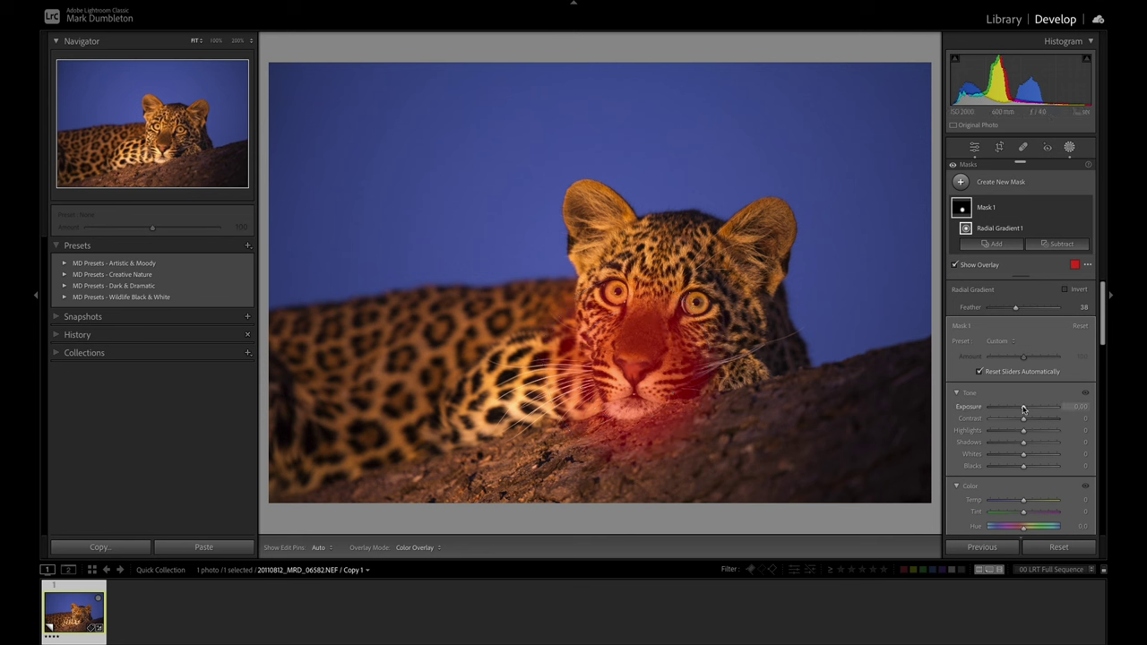
{"action": "left_click_drag", "start_coordinate": [1024, 408], "coordinate": [1031, 443]}
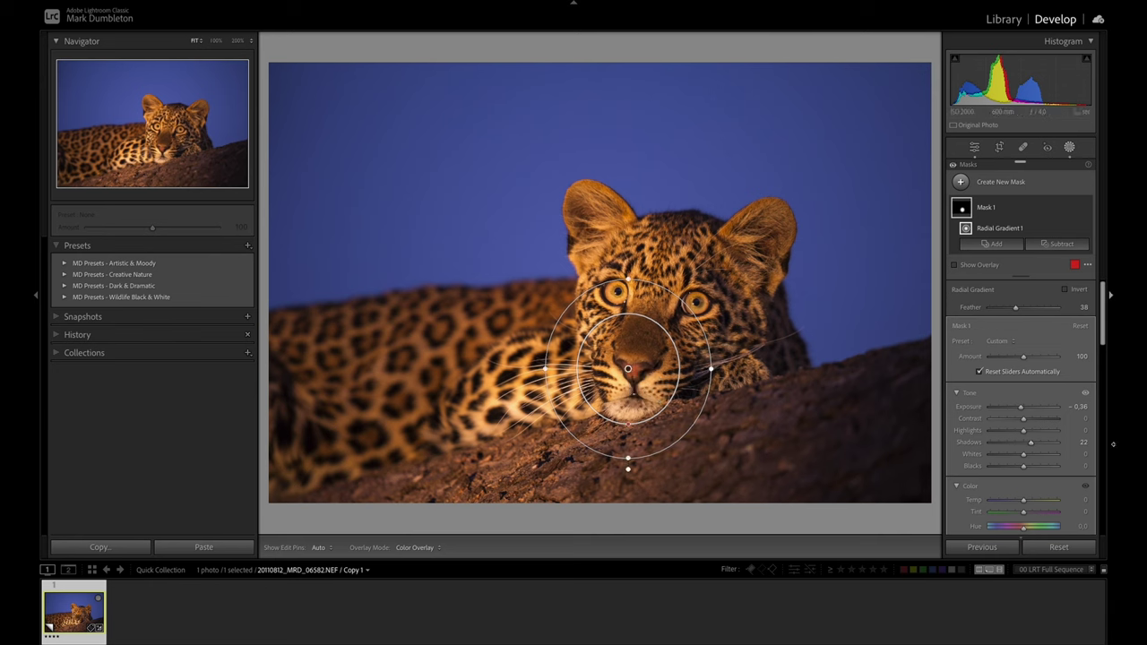
{"action": "left_click_drag", "start_coordinate": [1023, 431], "coordinate": [1021, 433]}
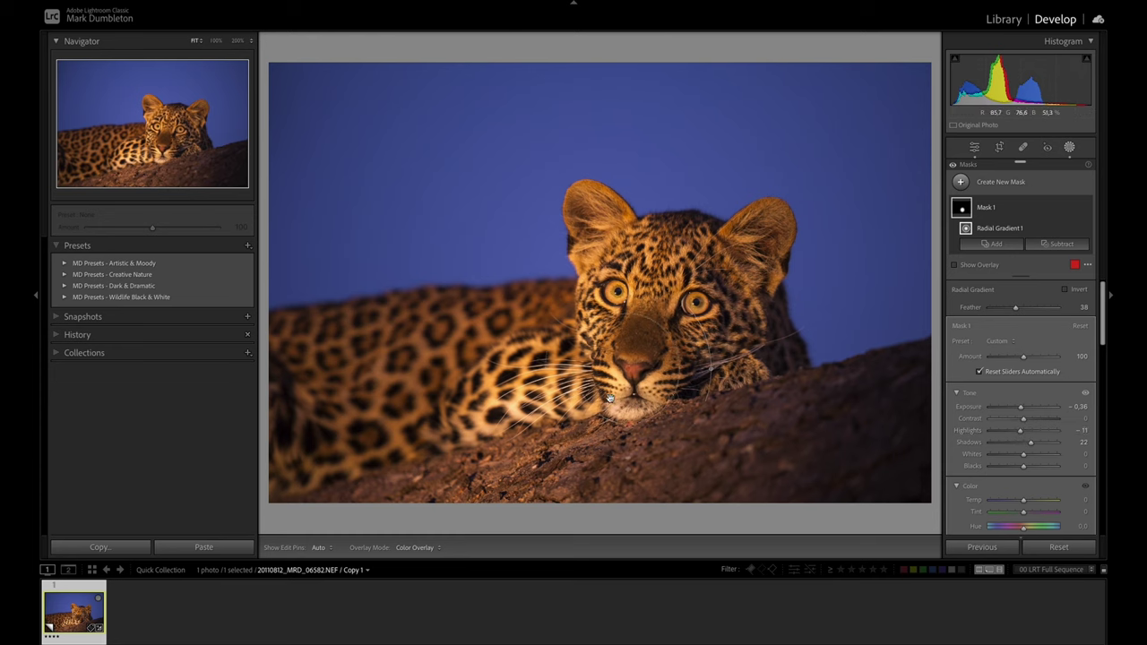
Add a second, smaller radial gradient mask over the leopard's chin and set its Exposure to −0.42
{"action": "left_click", "coordinate": [960, 184]}
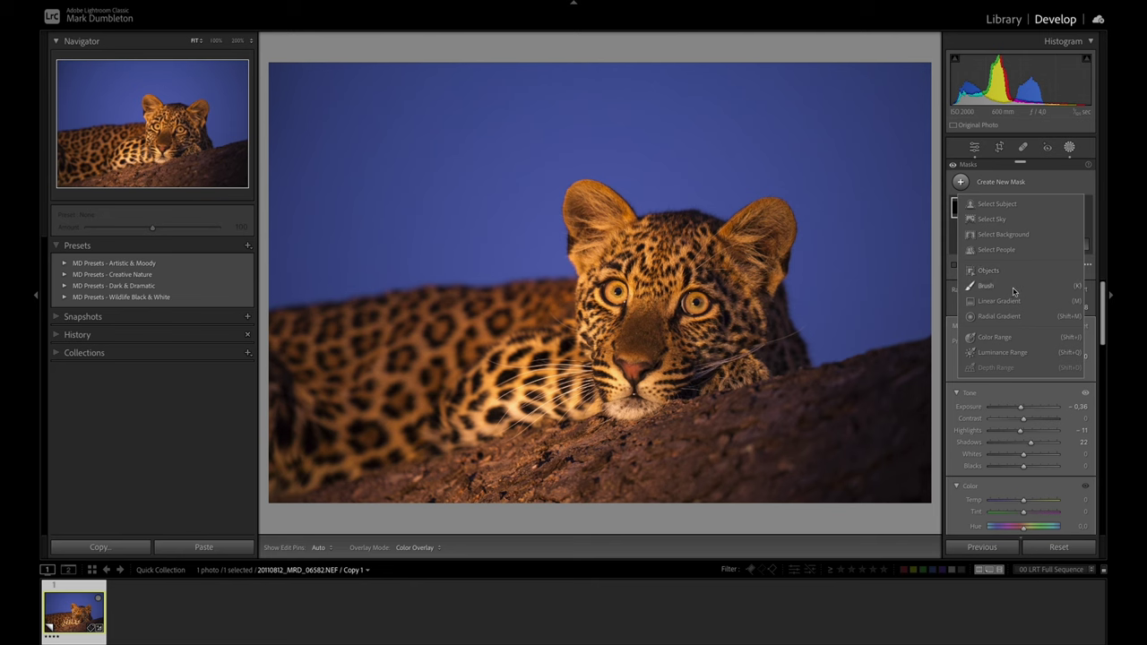
{"action": "left_click", "coordinate": [1009, 320]}
{"action": "left_click_drag", "start_coordinate": [633, 395], "coordinate": [672, 432]}
{"action": "left_click_drag", "start_coordinate": [1023, 433], "coordinate": [1020, 434]}
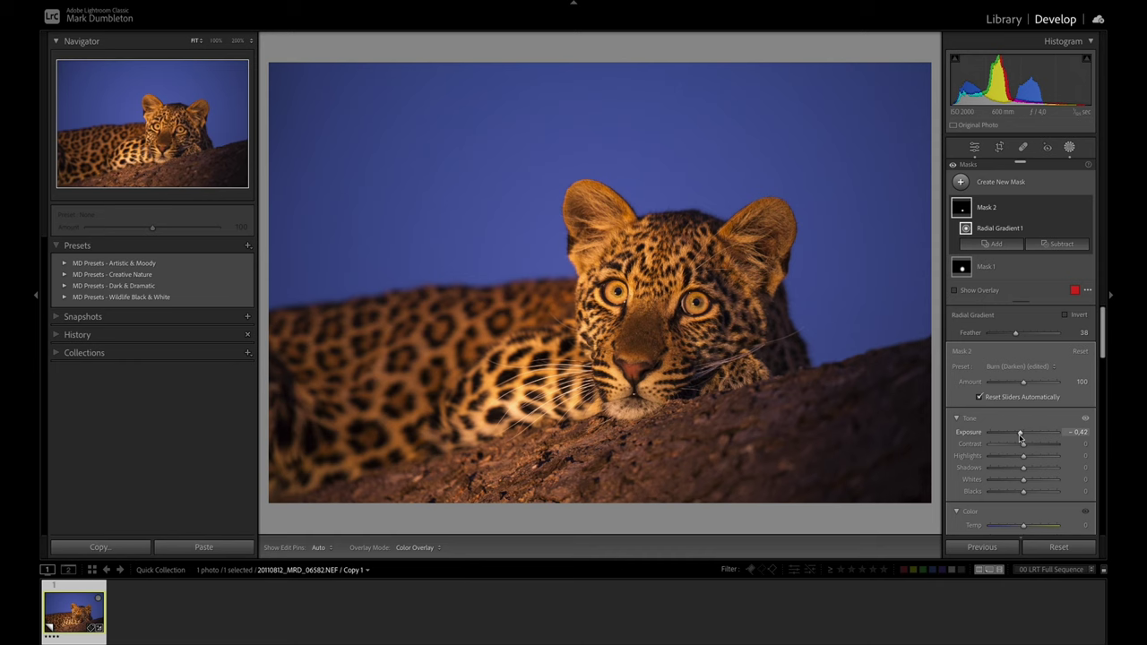
Add a tilted radial gradient mask over the bright foreleg beside the face with Exposure −0.57, Highlights −42 and Shadows 20
{"action": "left_click", "coordinate": [961, 182]}
{"action": "left_click", "coordinate": [999, 318]}
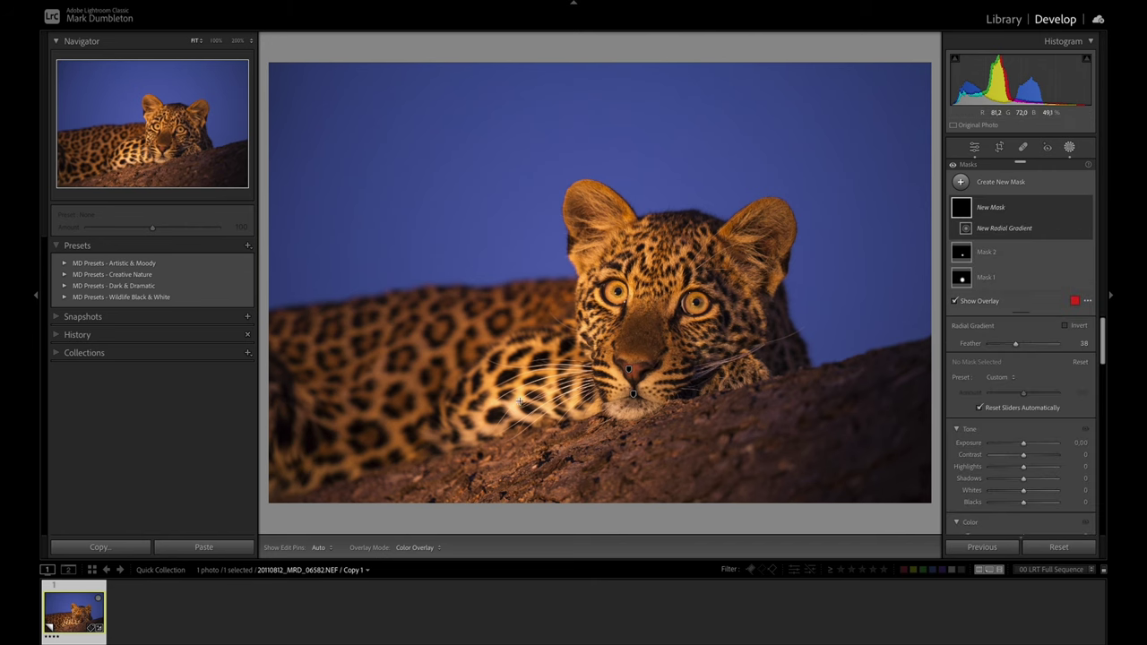
{"action": "left_click_drag", "start_coordinate": [520, 400], "coordinate": [628, 452]}
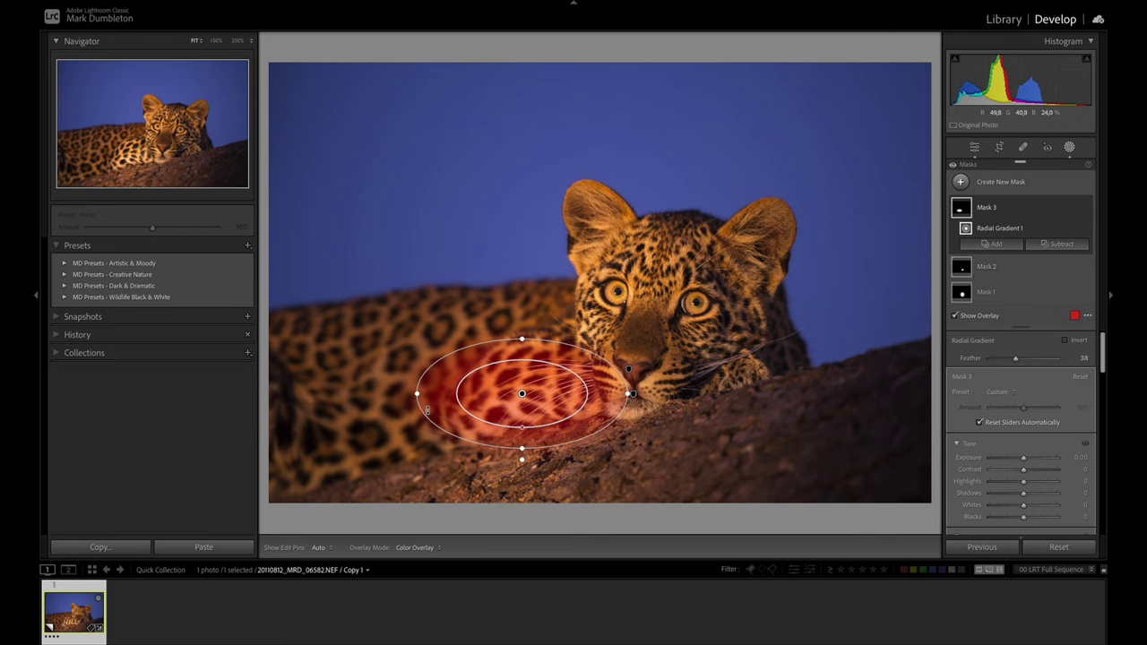
{"action": "left_click_drag", "start_coordinate": [414, 392], "coordinate": [420, 418]}
{"action": "left_click_drag", "start_coordinate": [498, 404], "coordinate": [568, 408]}
{"action": "left_click_drag", "start_coordinate": [1024, 458], "coordinate": [1010, 487]}
{"action": "left_click_drag", "start_coordinate": [1024, 493], "coordinate": [1030, 494]}
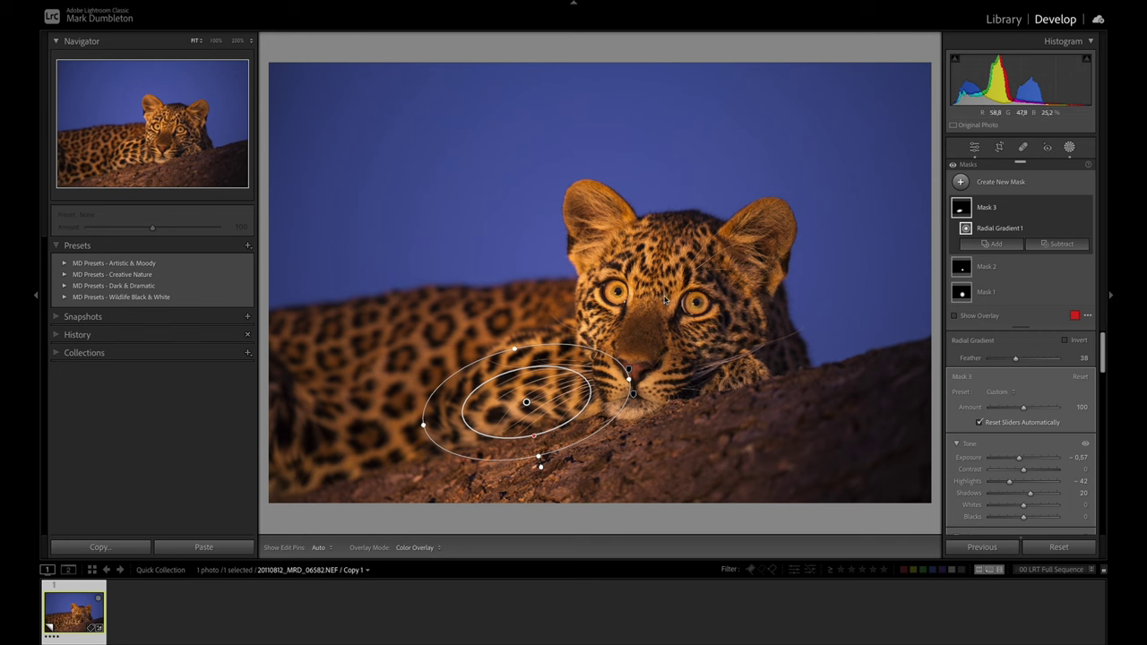
Add a tall radial gradient mask over the leopard's ear and eye on the body side of the face
{"action": "left_click", "coordinate": [992, 243]}
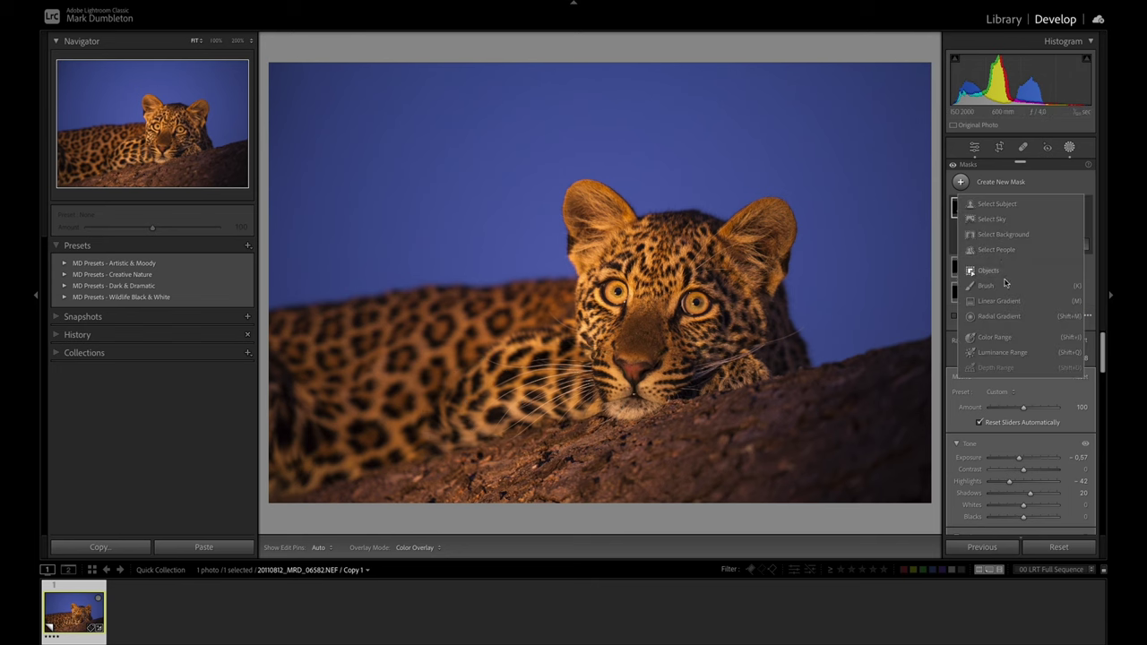
{"action": "left_click", "coordinate": [1000, 316]}
{"action": "left_click_drag", "start_coordinate": [603, 287], "coordinate": [668, 387]}
{"action": "left_click_drag", "start_coordinate": [617, 333], "coordinate": [611, 305]}
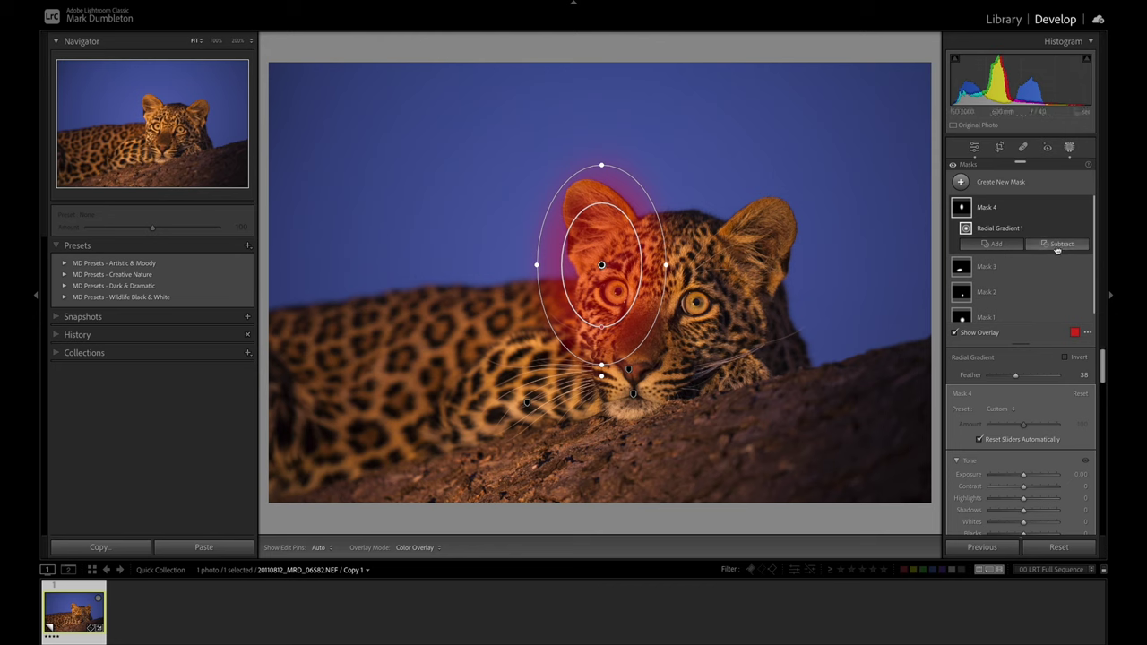
Subtract the sky from the ear and eye mask and set the mask's Exposure to −0.66
{"action": "left_click", "coordinate": [1058, 246]}
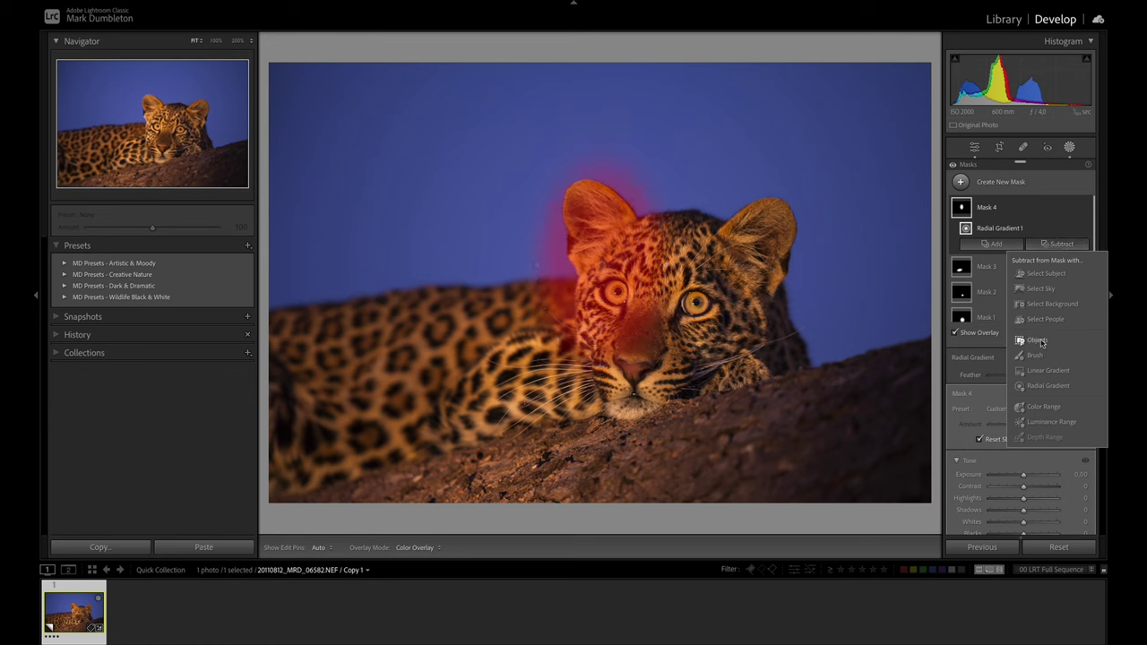
{"action": "left_click", "coordinate": [1040, 289]}
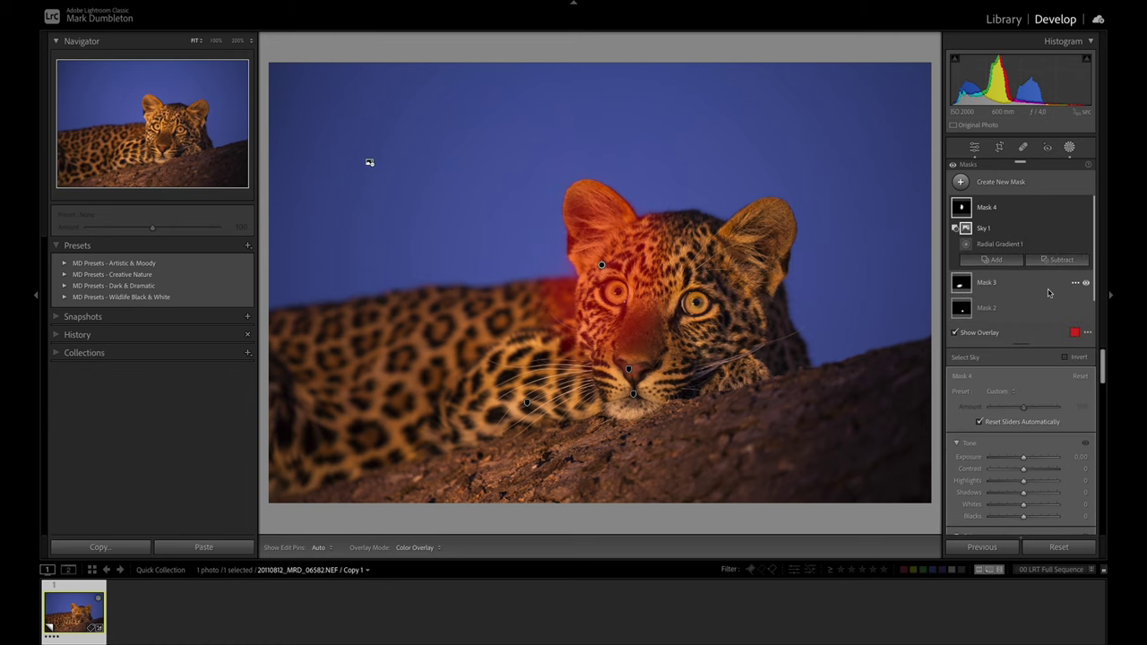
{"action": "key", "text": "o"}
{"action": "left_click_drag", "start_coordinate": [1024, 459], "coordinate": [1019, 466]}
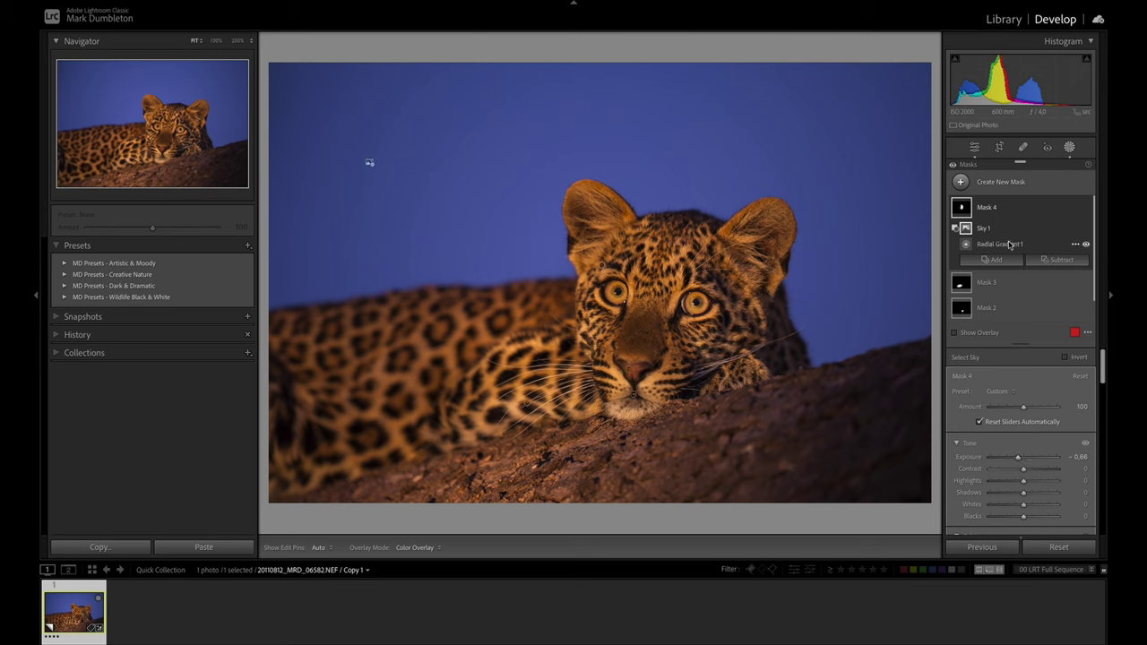
Add a radial gradient mask over the centre of the face with Exposure 0.32, and compare the photo with all masks hidden and shown
{"action": "left_click", "coordinate": [963, 182]}
{"action": "left_click", "coordinate": [1015, 320]}
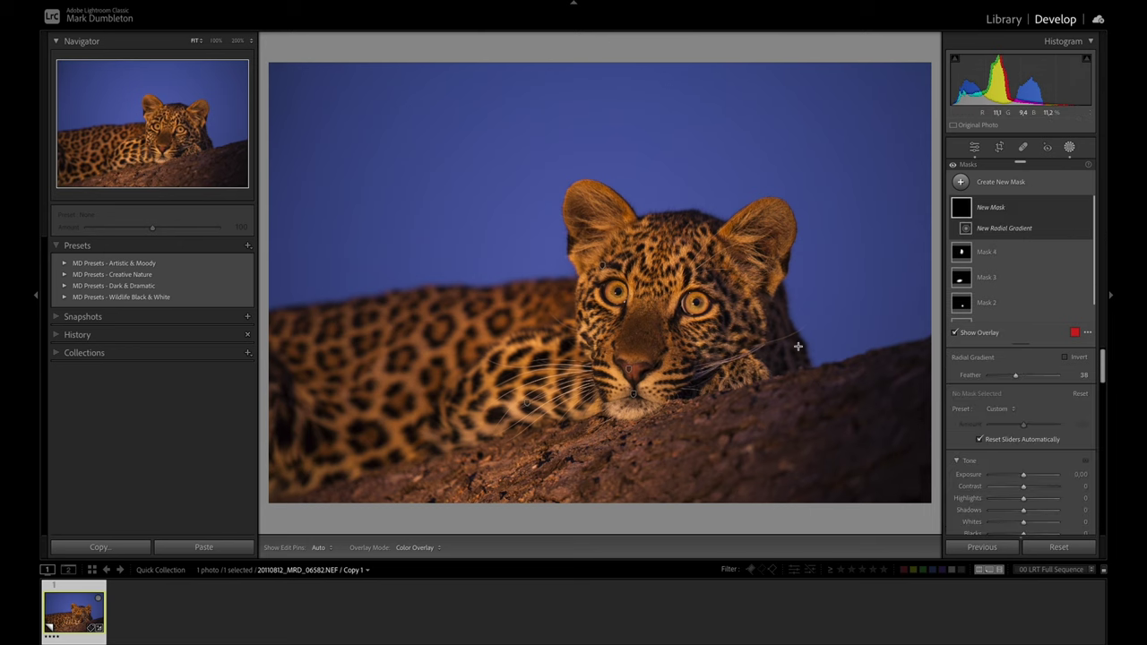
{"action": "left_click_drag", "start_coordinate": [656, 321], "coordinate": [746, 428]}
{"action": "left_click_drag", "start_coordinate": [1024, 475], "coordinate": [1027, 477]}
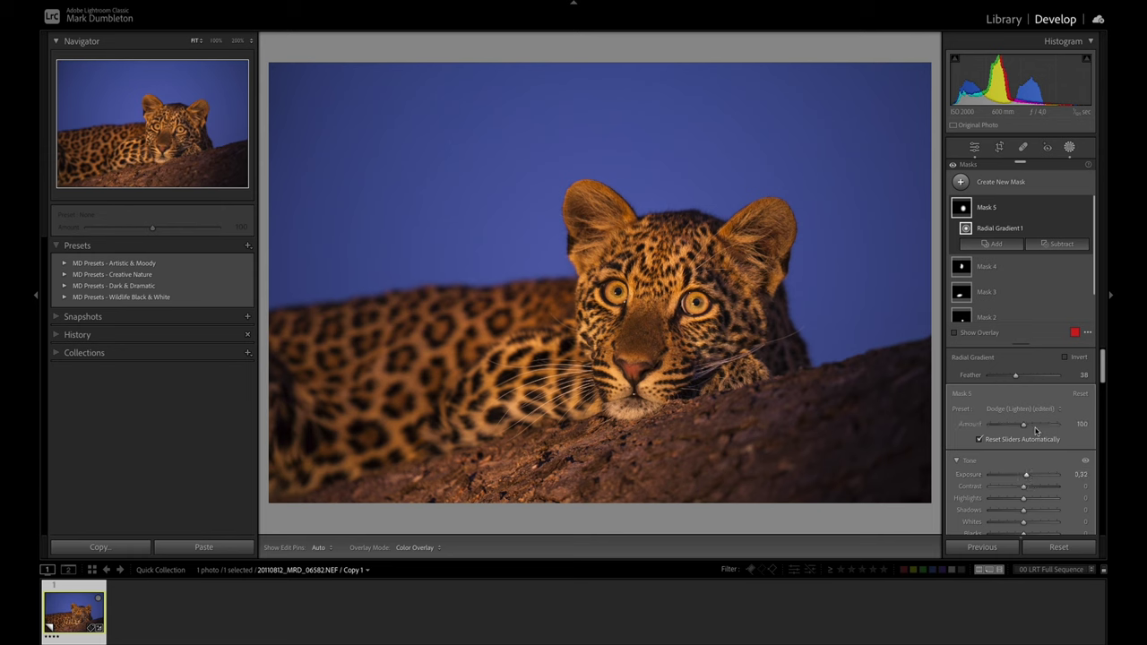
{"action": "left_click", "coordinate": [952, 164]}
{"action": "mouse_move", "coordinate": [901, 218]}
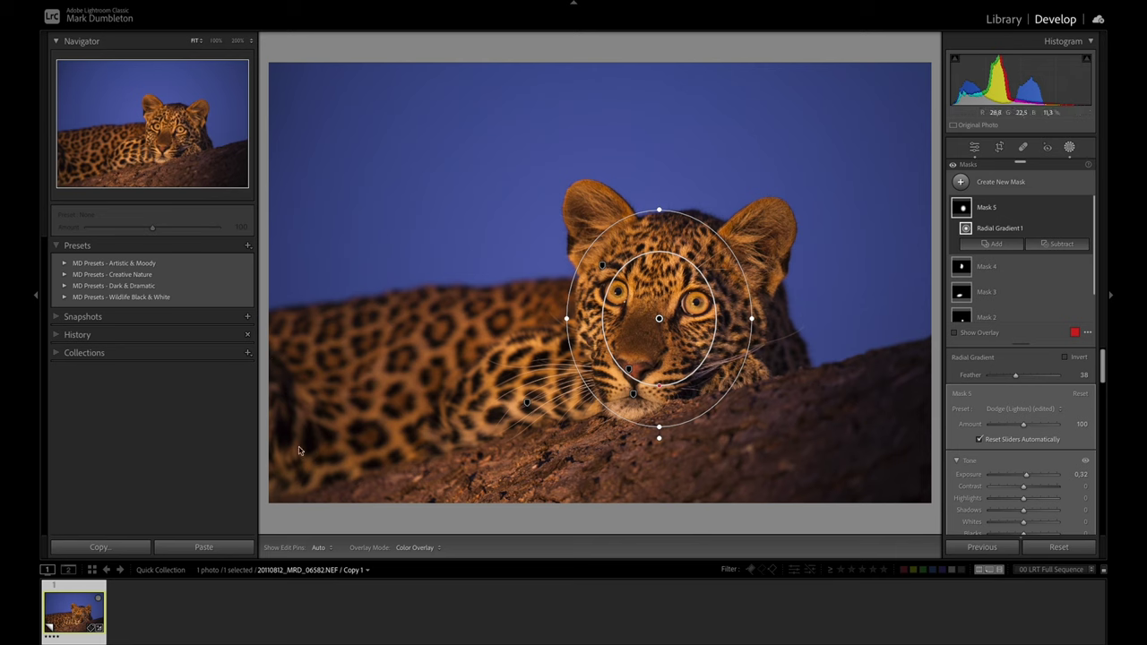
Crop the photo tighter at the 2 x 3 / 4 x 6 aspect ratio, repositioning the frame around the leopard's head and foreleg
{"action": "left_click", "coordinate": [1001, 148]}
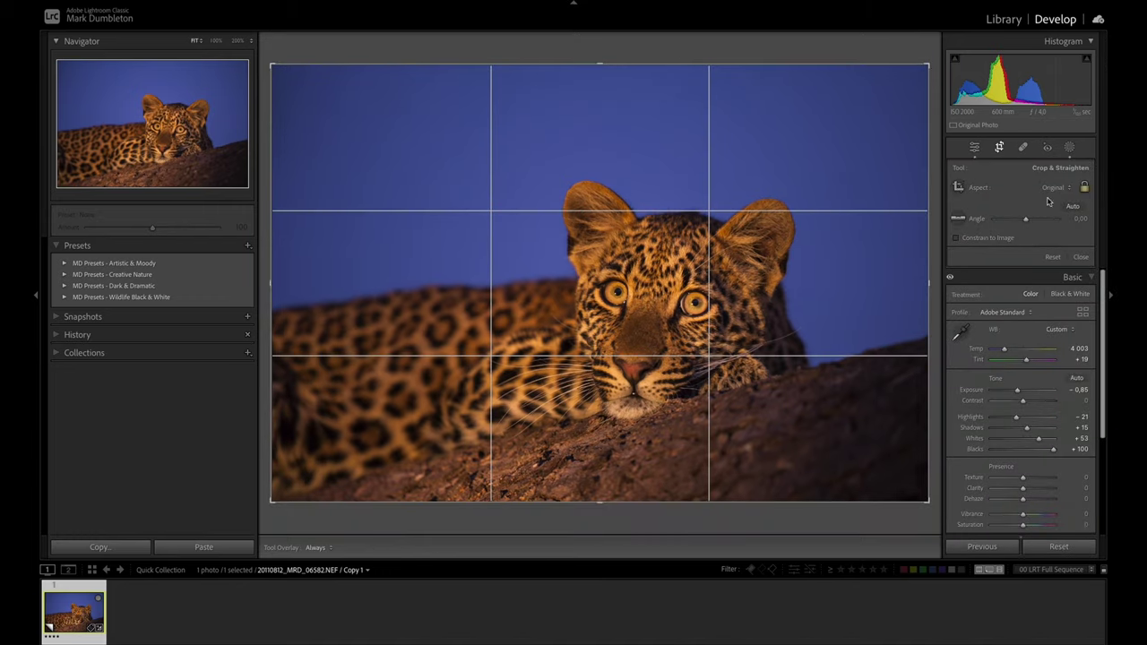
{"action": "left_click", "coordinate": [1061, 188]}
{"action": "left_click", "coordinate": [1055, 270]}
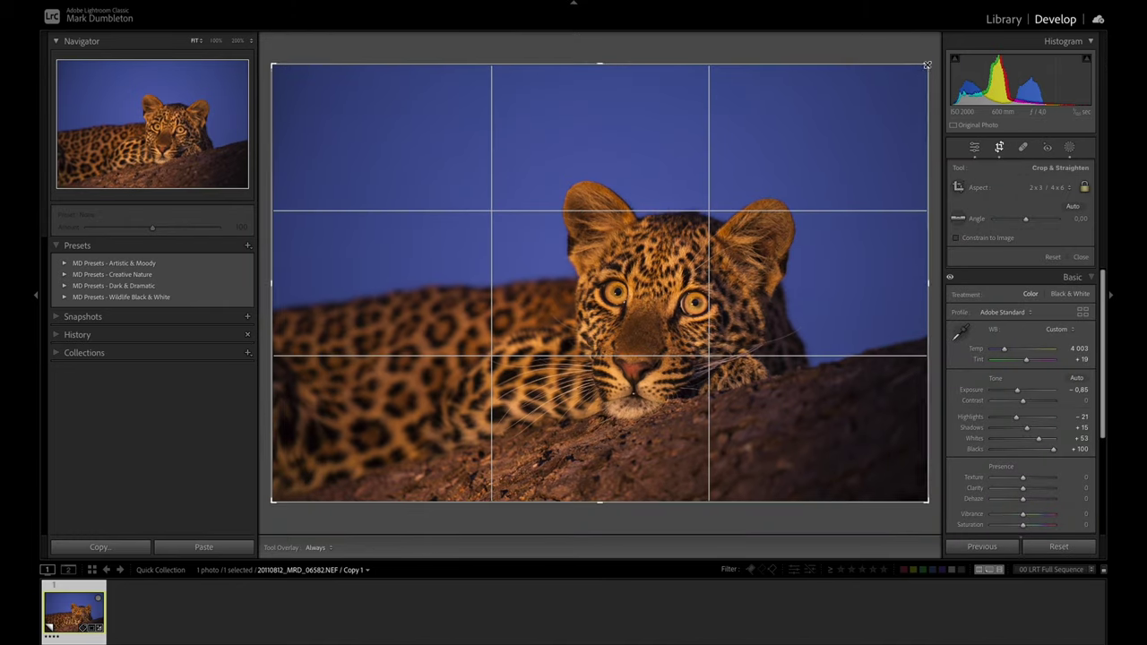
{"action": "left_click_drag", "start_coordinate": [927, 65], "coordinate": [905, 95]}
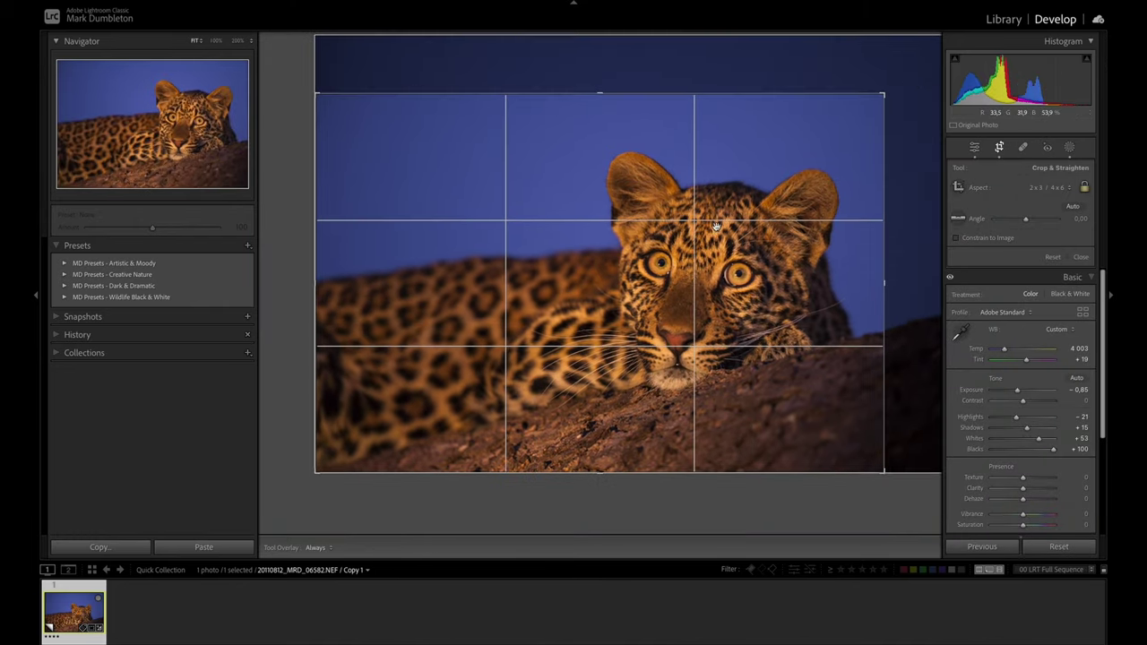
{"action": "left_click_drag", "start_coordinate": [316, 471], "coordinate": [326, 462]}
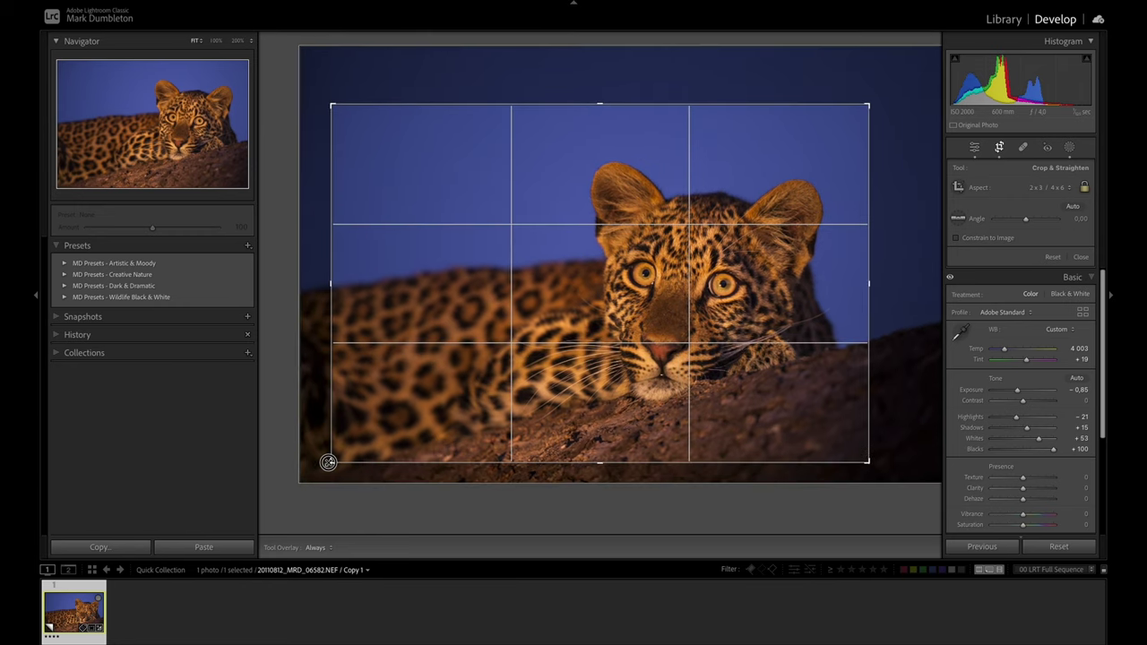
{"action": "left_click_drag", "start_coordinate": [547, 421], "coordinate": [561, 412]}
{"action": "left_click_drag", "start_coordinate": [564, 412], "coordinate": [562, 412]}
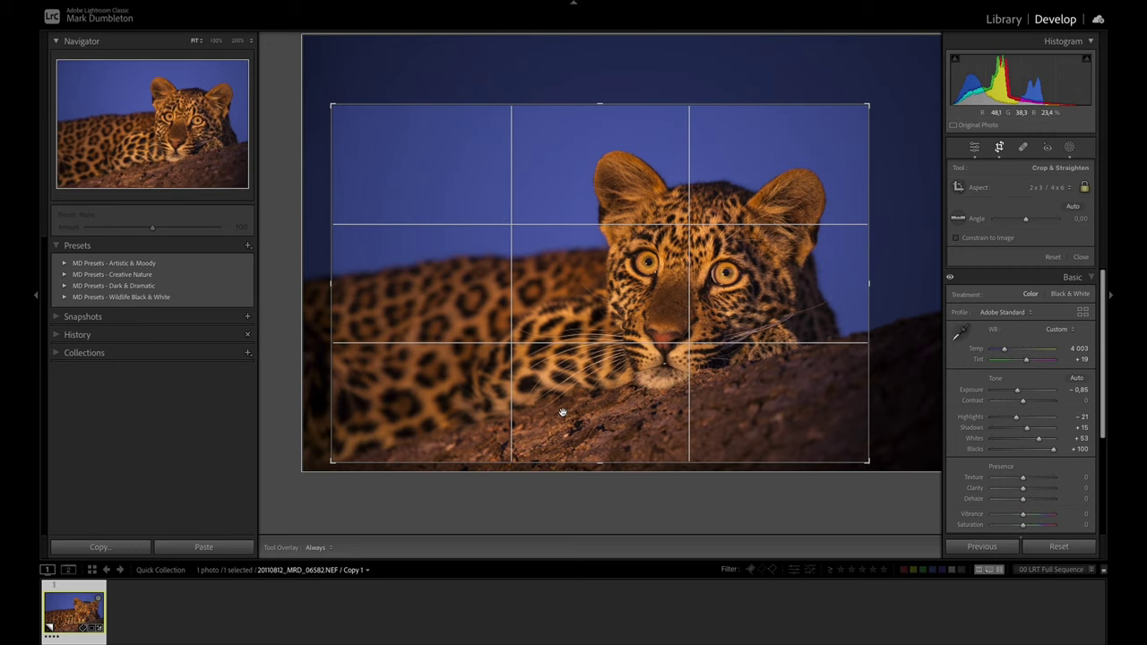
{"action": "key", "text": "Return"}
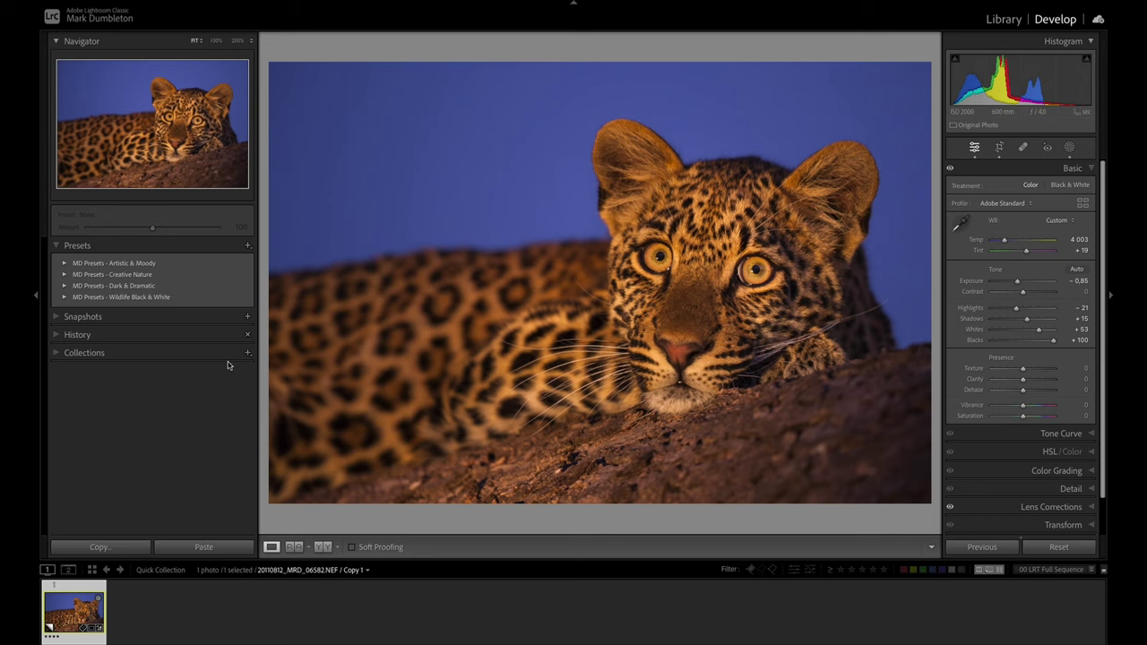
Apply the Black Fade (Tone Curve) preset from the MD Presets - Dark & Dramatic group
{"action": "left_click", "coordinate": [65, 286]}
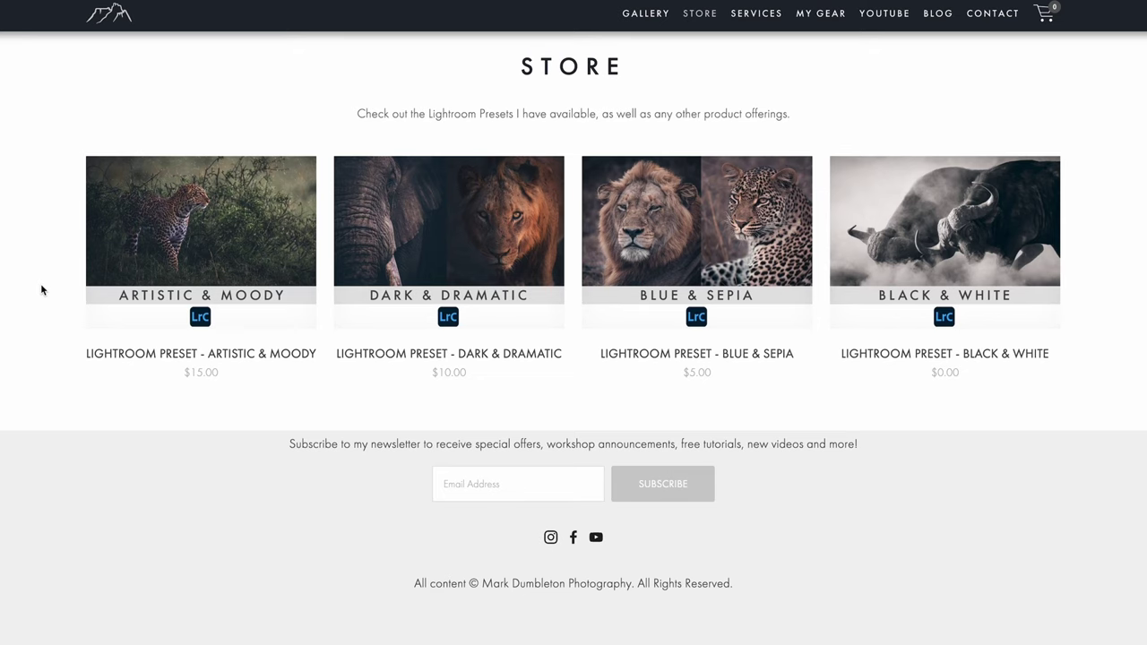
{"action": "left_click", "coordinate": [123, 262]}
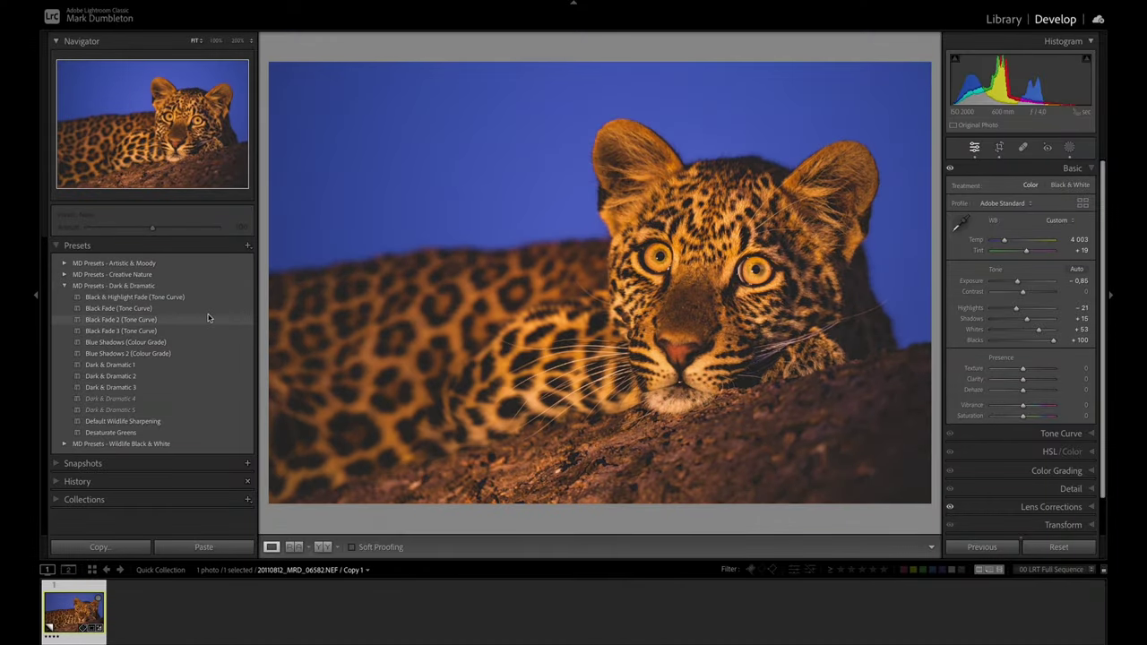
{"action": "left_click", "coordinate": [141, 309]}
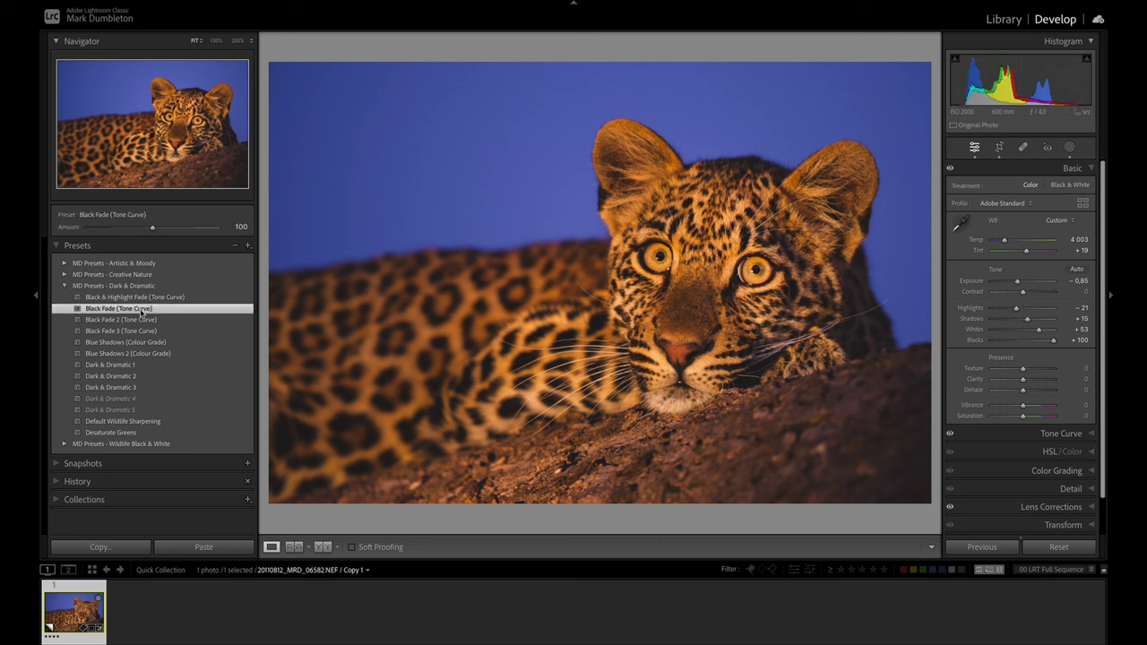
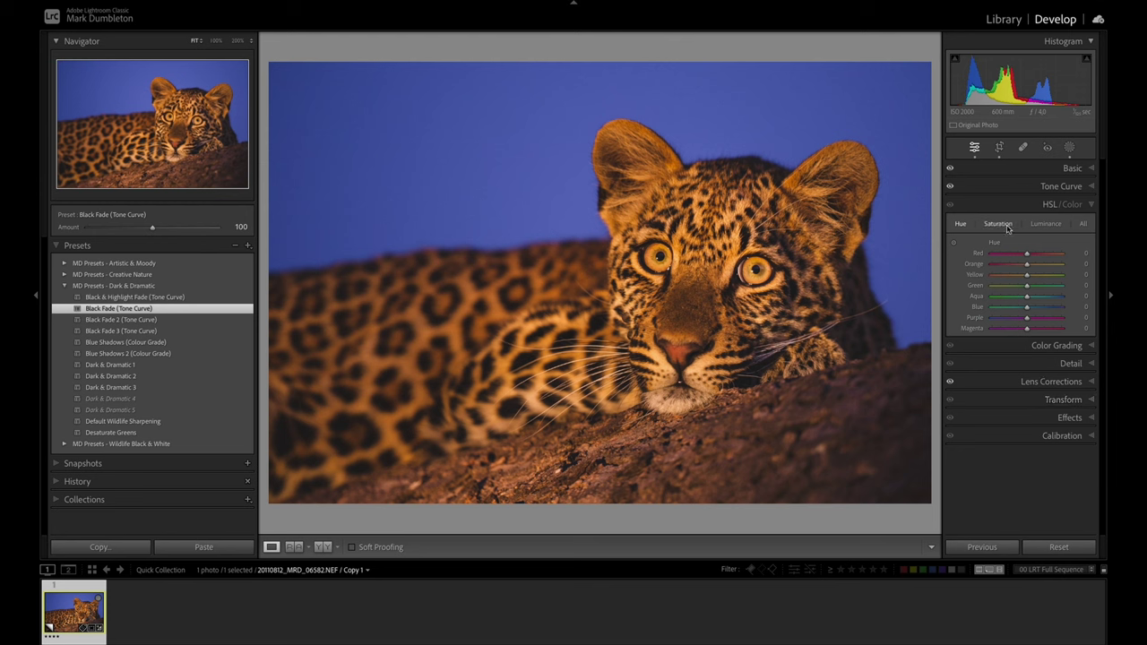
Shift the sky and fur hues with the targeted adjustment to Blue −22, Purple −10, Orange −12 and Yellow −2
{"action": "left_click", "coordinate": [954, 242]}
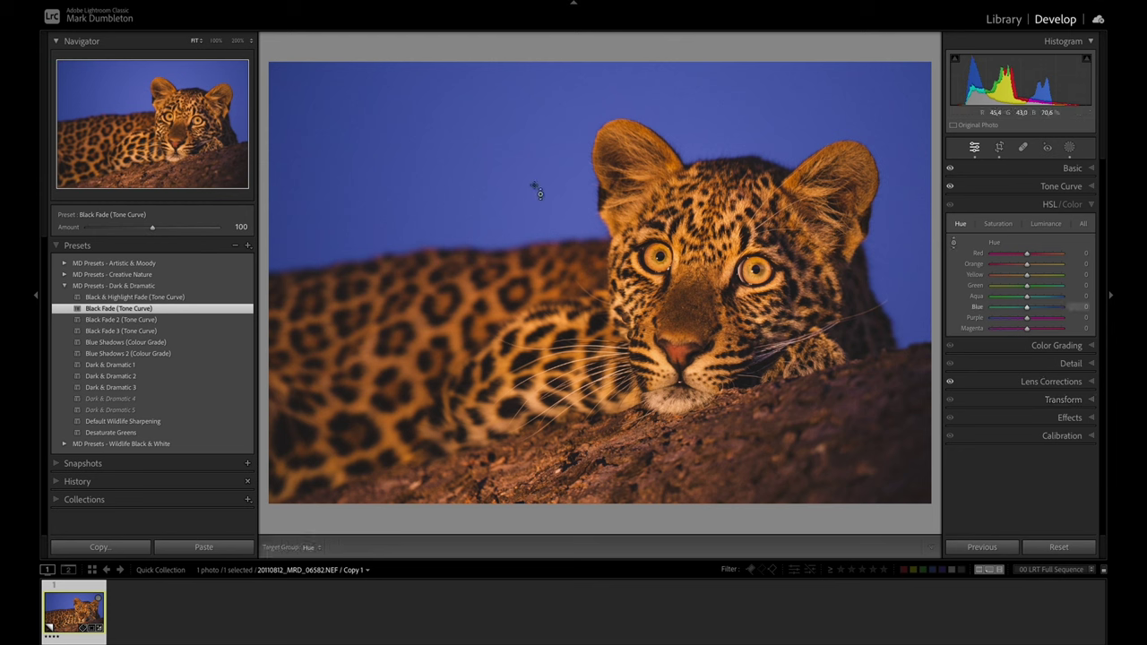
{"action": "left_click_drag", "start_coordinate": [599, 190], "coordinate": [598, 217]}
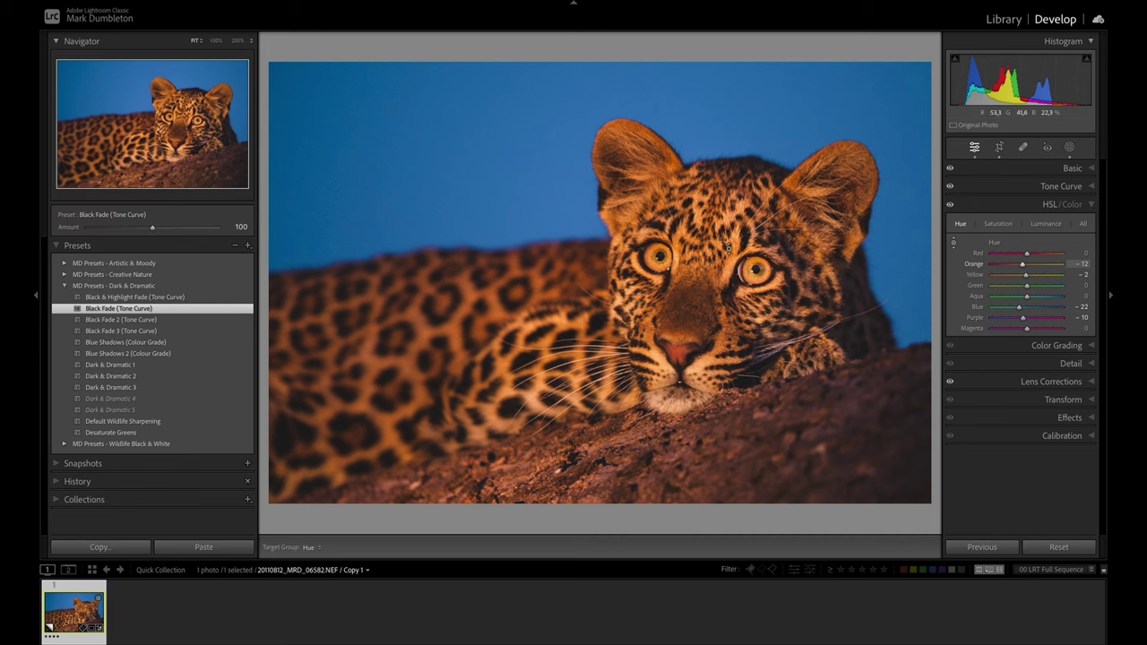
Reduce the colour saturation of the sky tones to Blue −54, Purple −53 and Magenta −35
{"action": "left_click", "coordinate": [1002, 225]}
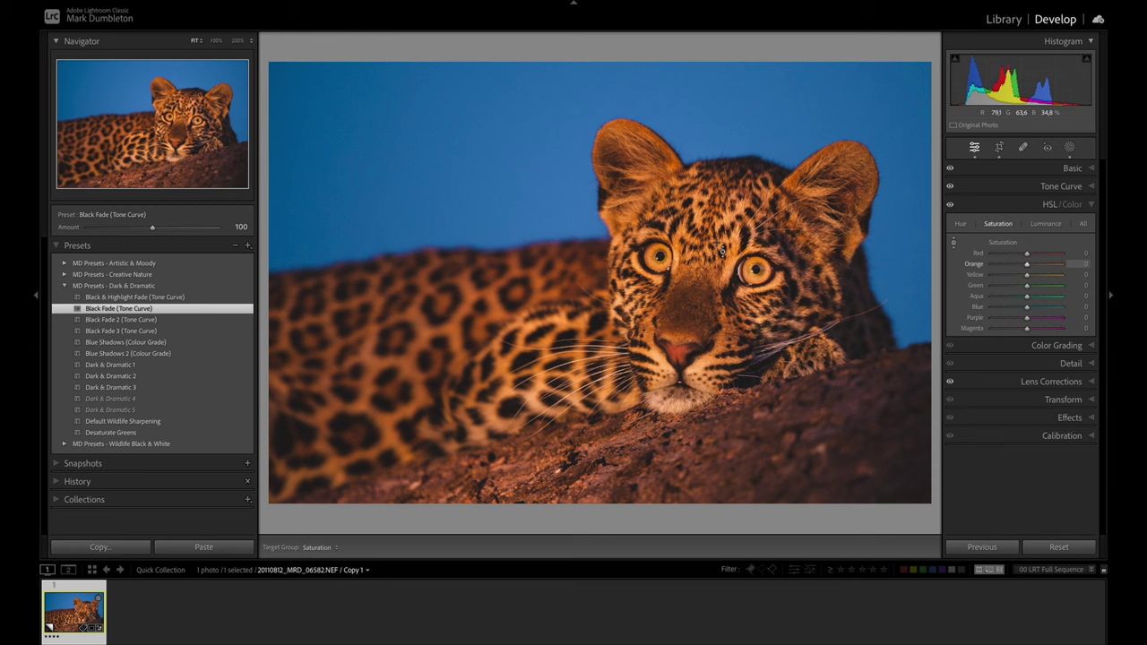
{"action": "left_click_drag", "start_coordinate": [309, 74], "coordinate": [309, 128]}
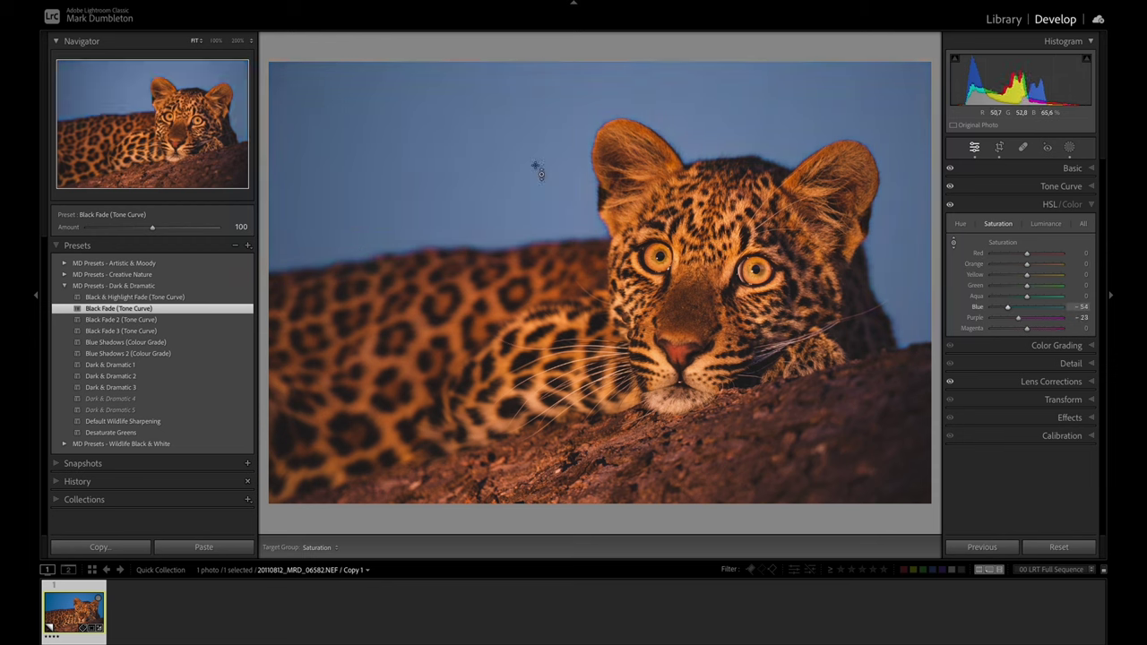
{"action": "mouse_move", "coordinate": [1021, 322]}
{"action": "left_mouse_down"}
{"action": "mouse_move", "coordinate": [986, 321]}
{"action": "mouse_move", "coordinate": [1045, 323]}
{"action": "mouse_move", "coordinate": [1008, 319]}
{"action": "mouse_move", "coordinate": [1019, 332]}
{"action": "left_mouse_up"}
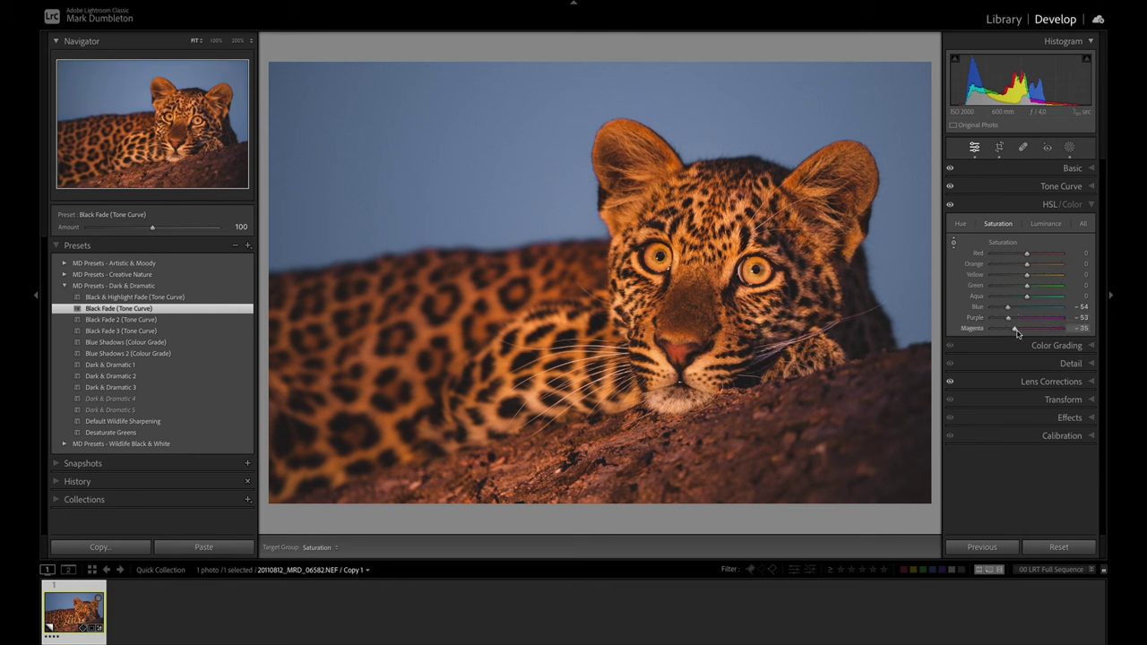
Darken the sky with luminance values of Blue −44 and Purple −21, and compare the photo with and without the HSL adjustments
{"action": "left_click", "coordinate": [1046, 224]}
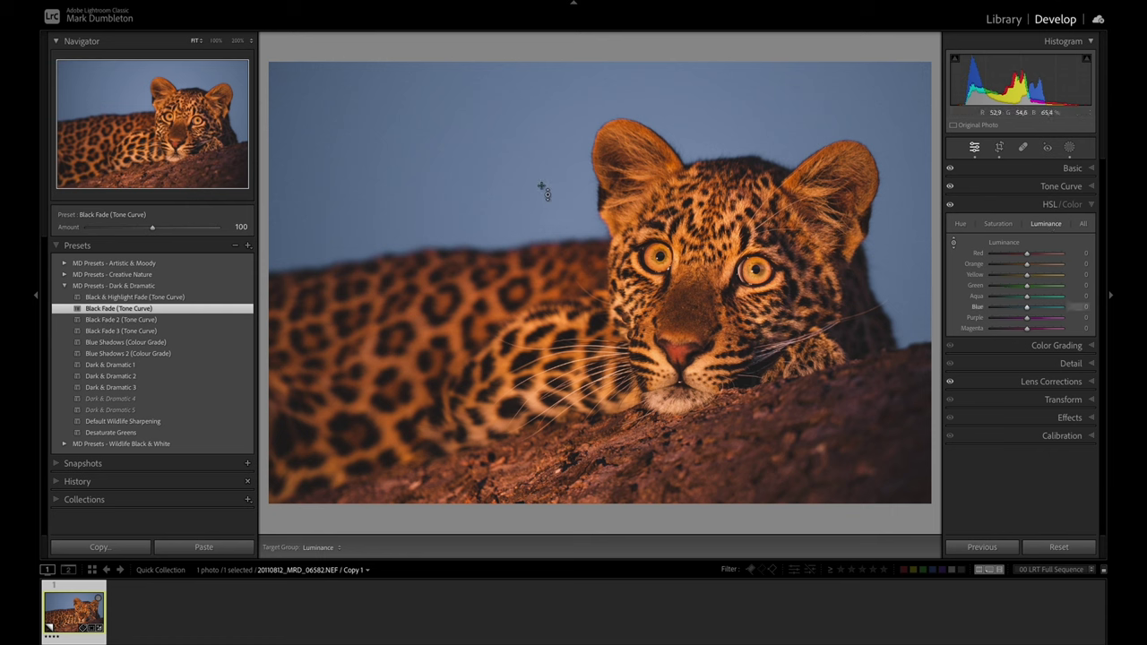
{"action": "left_click_drag", "start_coordinate": [592, 206], "coordinate": [592, 224]}
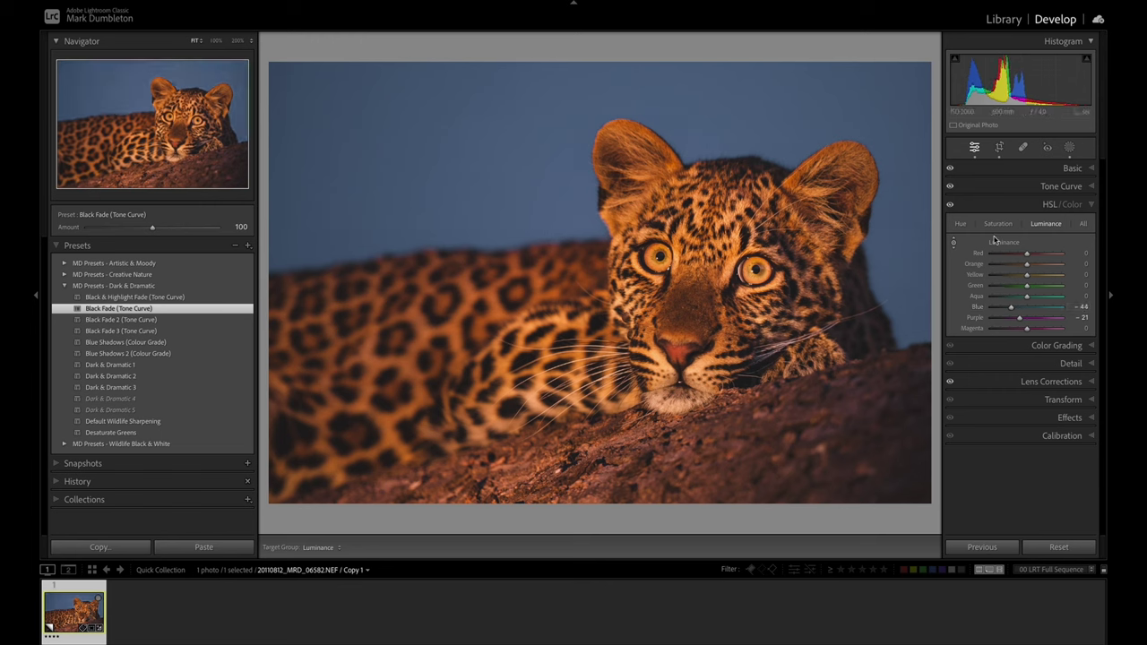
{"action": "left_click", "coordinate": [951, 205]}
{"action": "left_click", "coordinate": [951, 206]}
Colour grade the shadows with Hue 225 and Saturation 26, lower their luminance slightly, and set Balance to +63
{"action": "left_click", "coordinate": [1075, 347]}
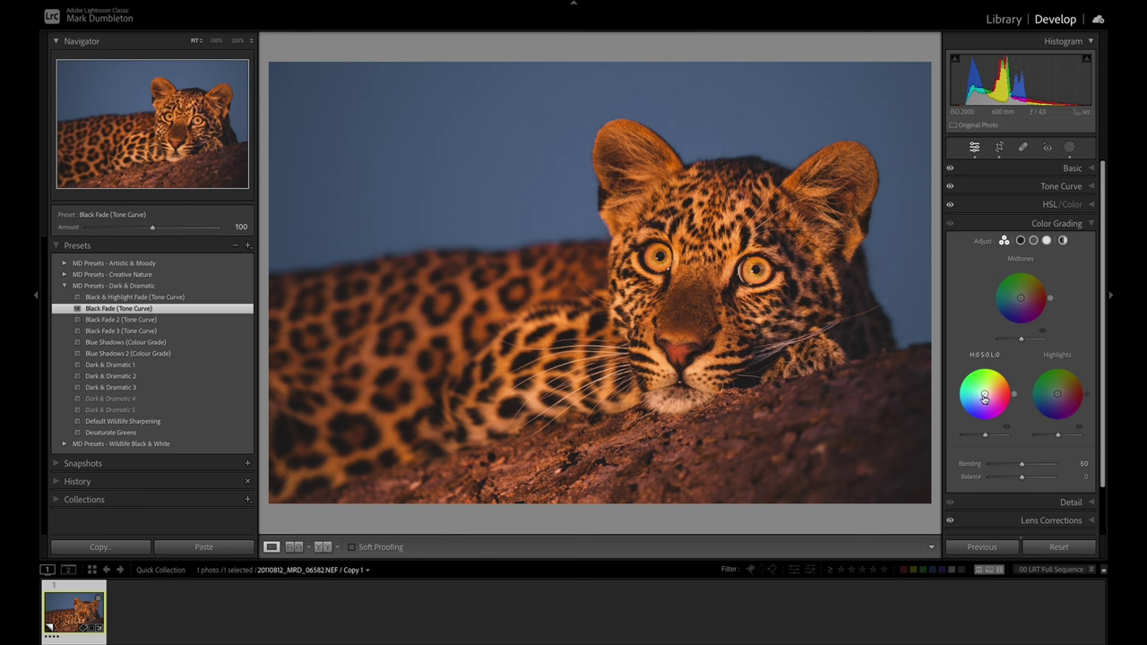
{"action": "left_click_drag", "start_coordinate": [986, 397], "coordinate": [978, 399]}
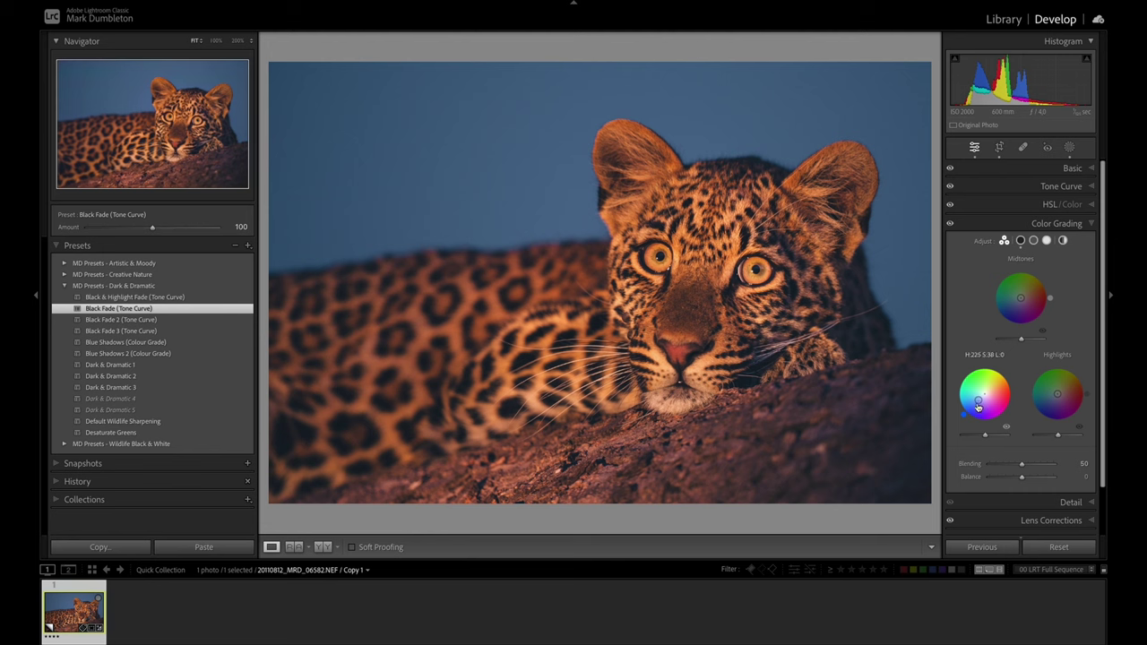
{"action": "left_click_drag", "start_coordinate": [980, 402], "coordinate": [982, 403]}
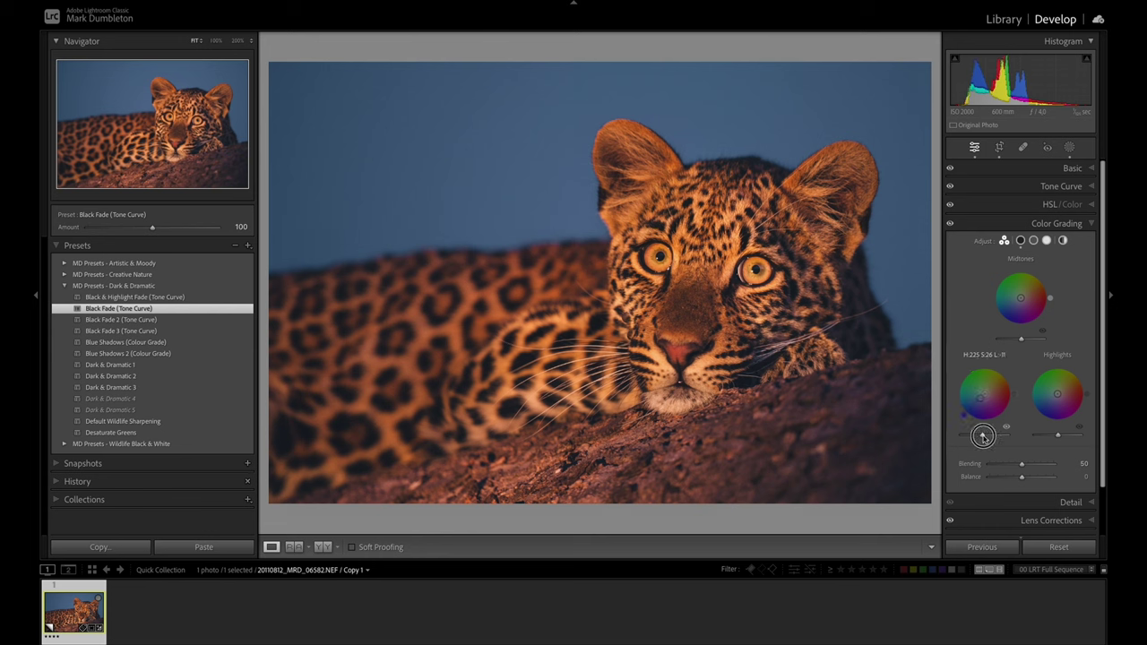
{"action": "left_click_drag", "start_coordinate": [1022, 476], "coordinate": [1043, 479]}
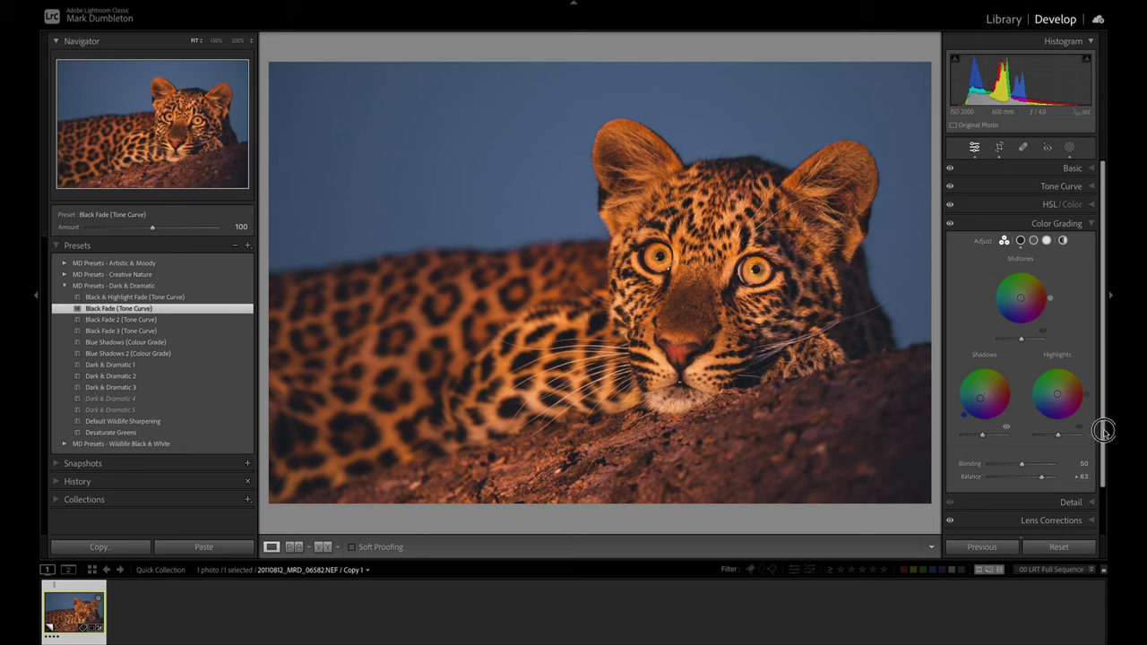
Set the Blue Primary Saturation to +12 in the camera calibration, and compare the photo with and without it
{"action": "scroll", "coordinate": [1105, 434], "scroll_direction": "down", "scroll_amount": 3}
{"action": "left_click", "coordinate": [1062, 520]}
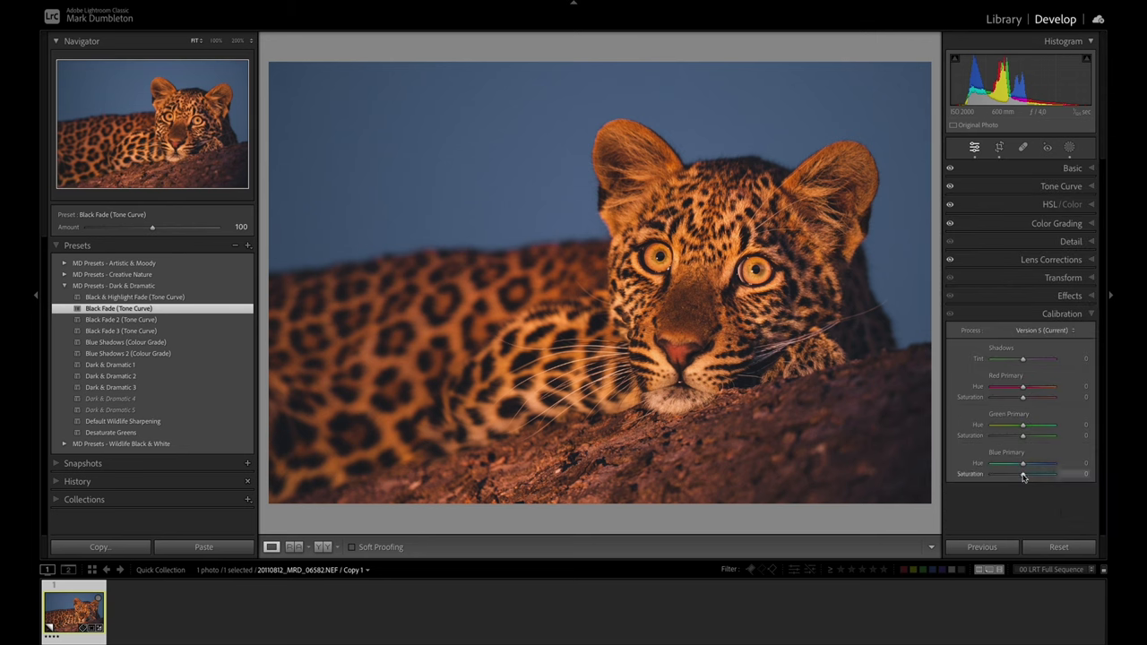
{"action": "left_click_drag", "start_coordinate": [1025, 478], "coordinate": [1026, 475]}
{"action": "left_click", "coordinate": [950, 314]}
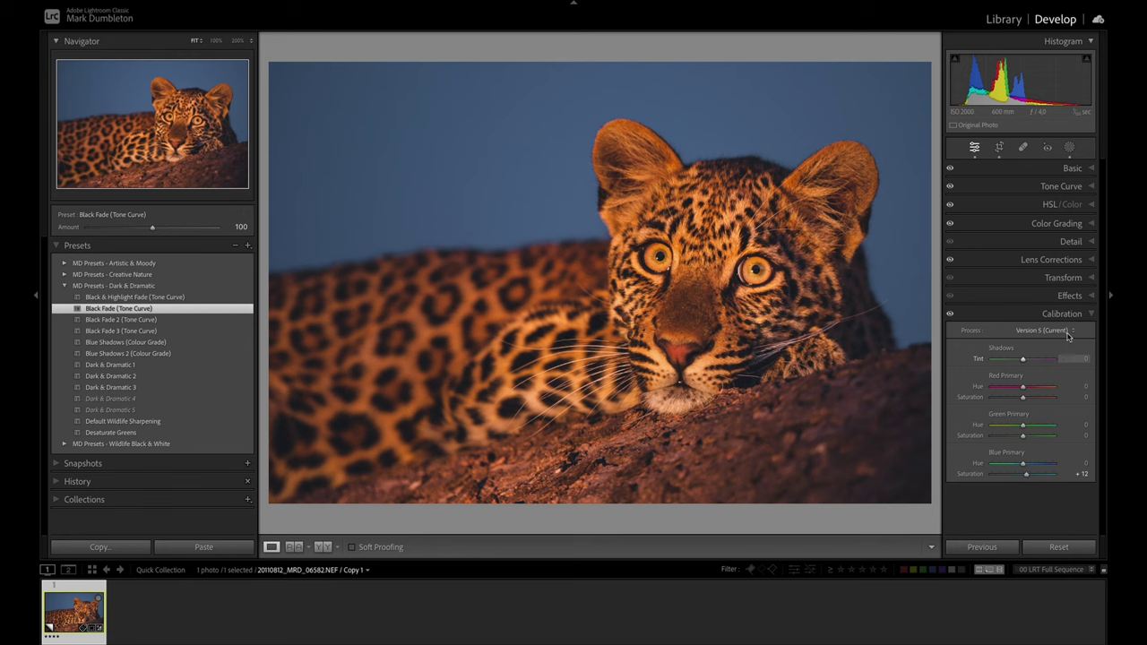
Add a radial gradient mask around the leopard's face and invert it to cover everything outside the face
{"action": "left_click", "coordinate": [1065, 296]}
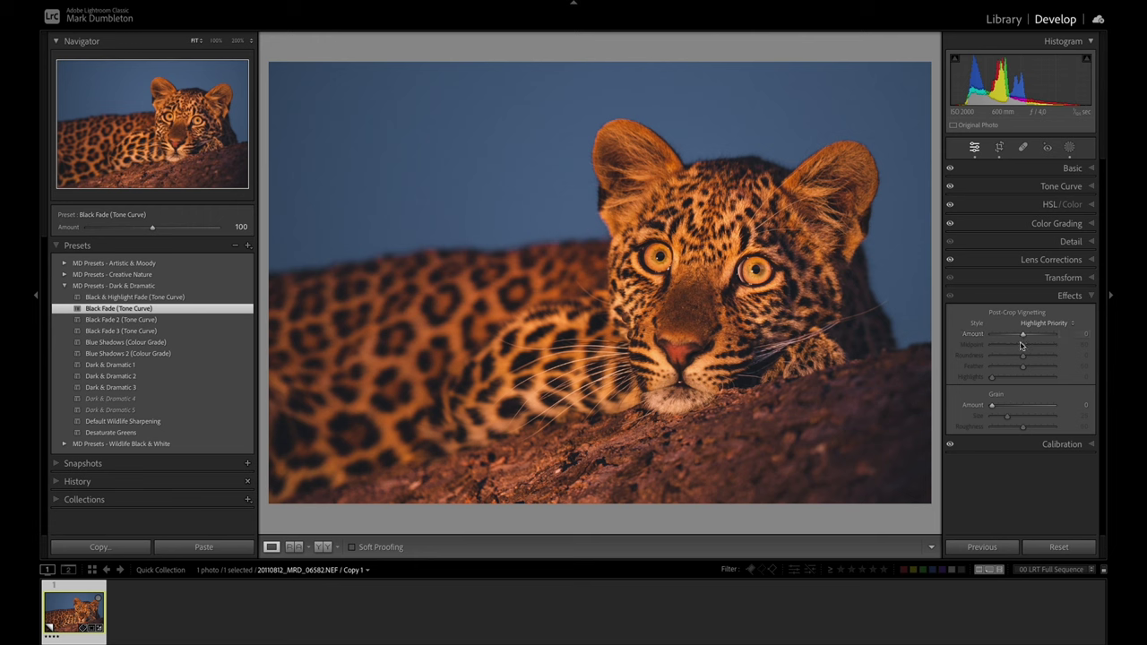
{"action": "left_click", "coordinate": [1069, 147]}
{"action": "left_click", "coordinate": [961, 182]}
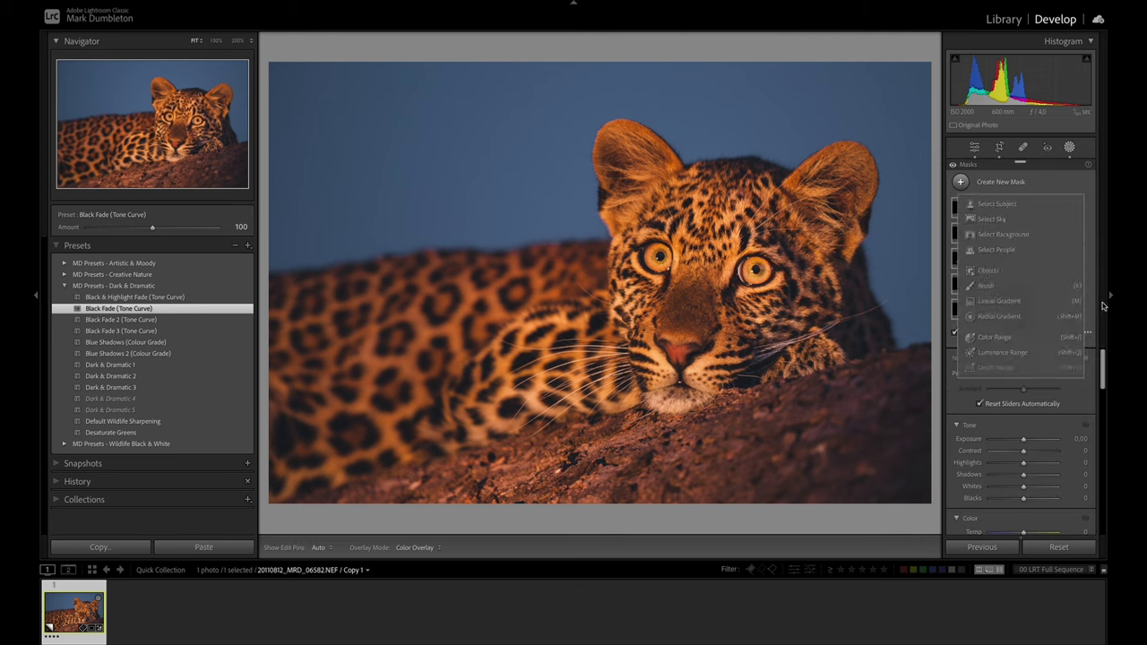
{"action": "left_click", "coordinate": [994, 318]}
{"action": "left_click_drag", "start_coordinate": [668, 340], "coordinate": [888, 439]}
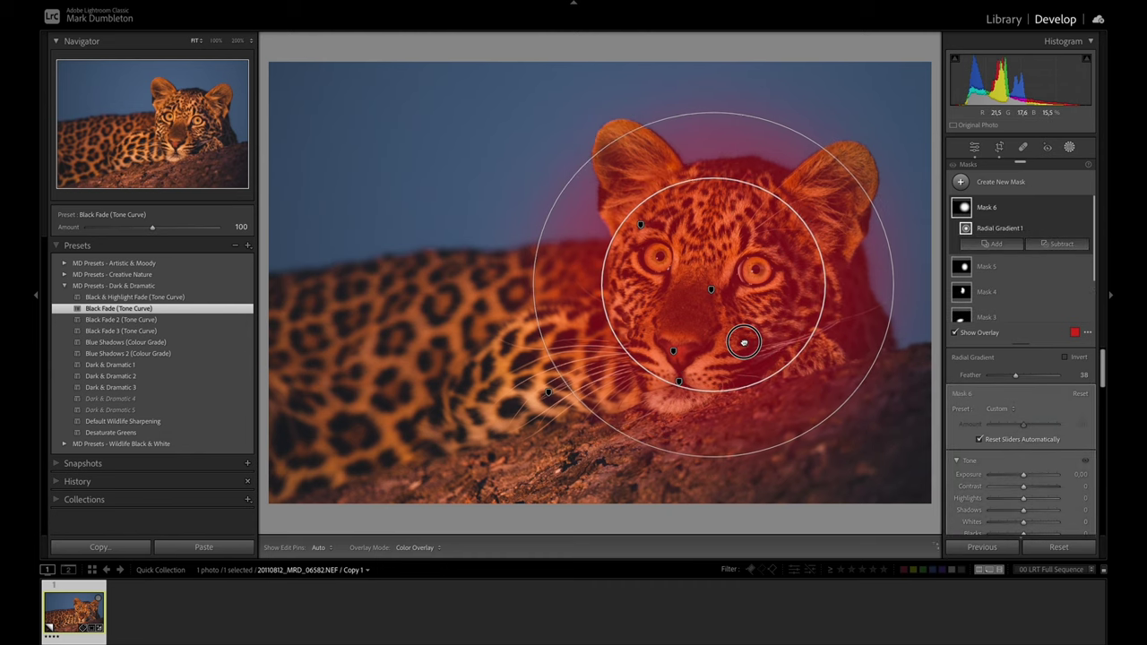
{"action": "left_click", "coordinate": [1066, 358]}
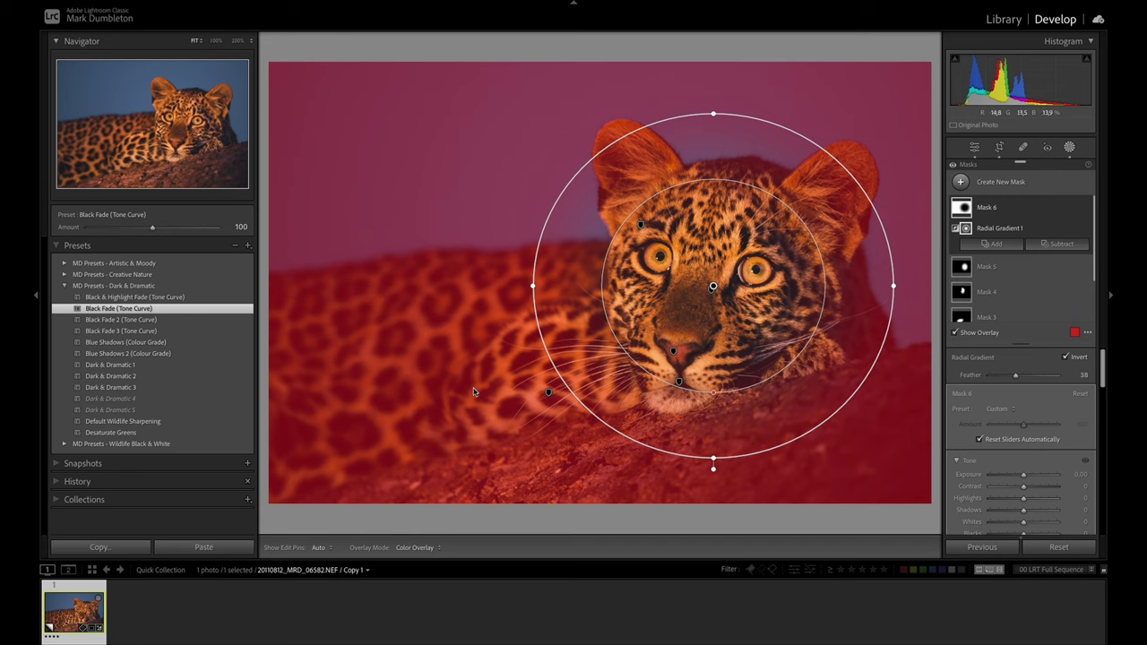
Set the inverted radial mask to Exposure −0.52 and Contrast −100, and cool its colour temperature slightly
{"action": "left_click_drag", "start_coordinate": [1023, 475], "coordinate": [1029, 486]}
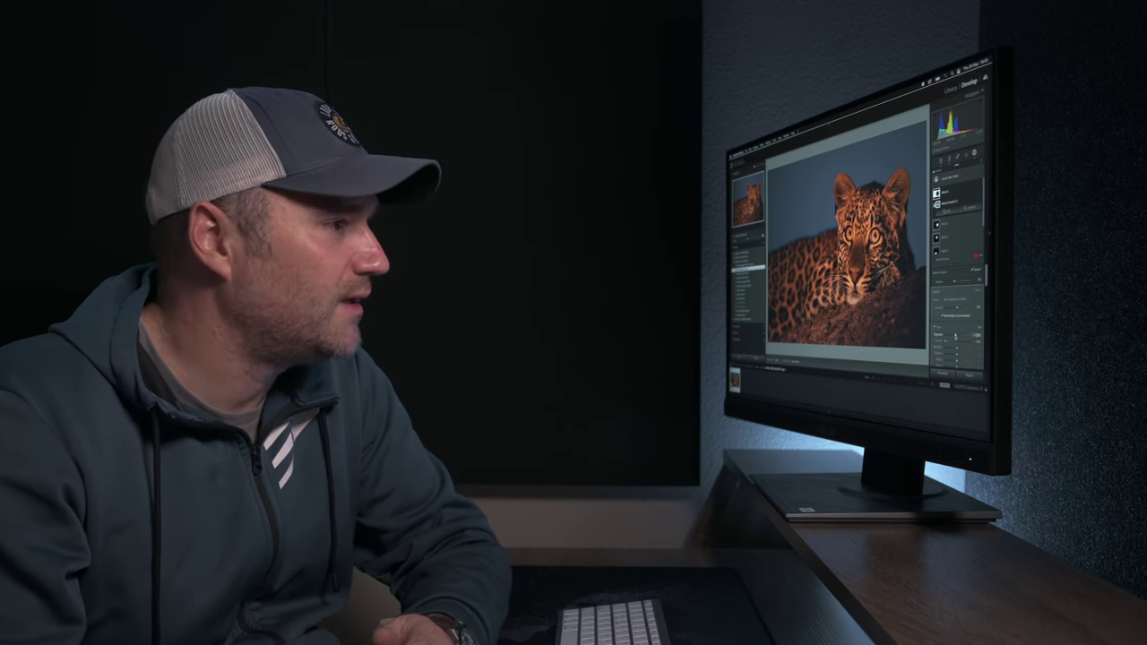
{"action": "left_click_drag", "start_coordinate": [1024, 486], "coordinate": [992, 491]}
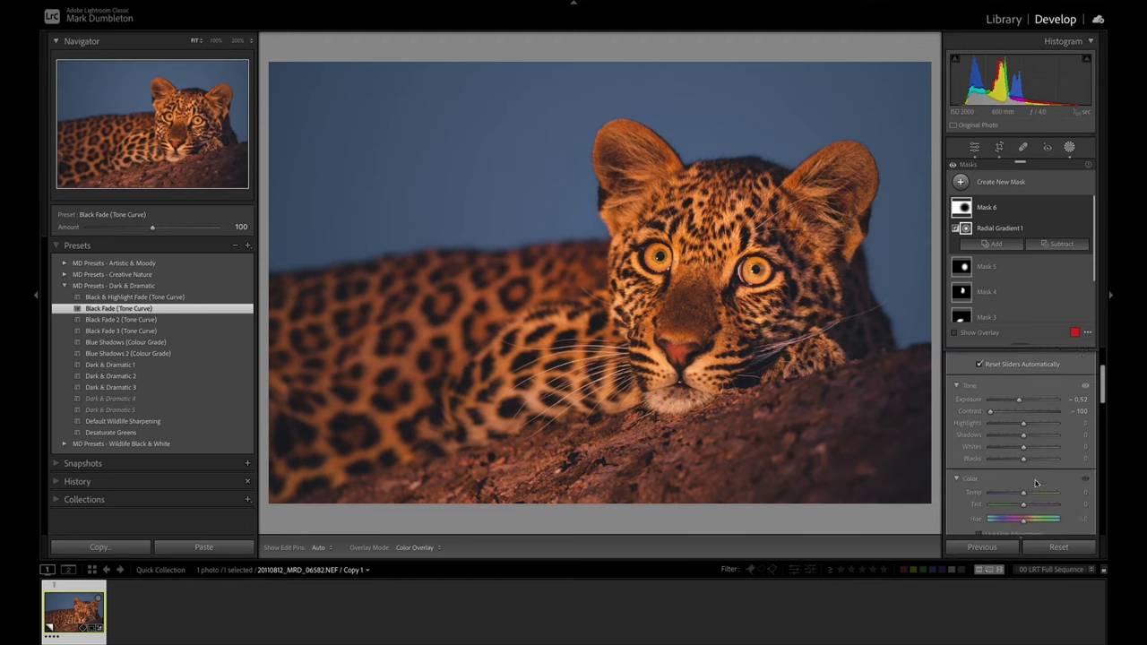
{"action": "scroll", "coordinate": [1036, 484], "scroll_direction": "down", "scroll_amount": 2}
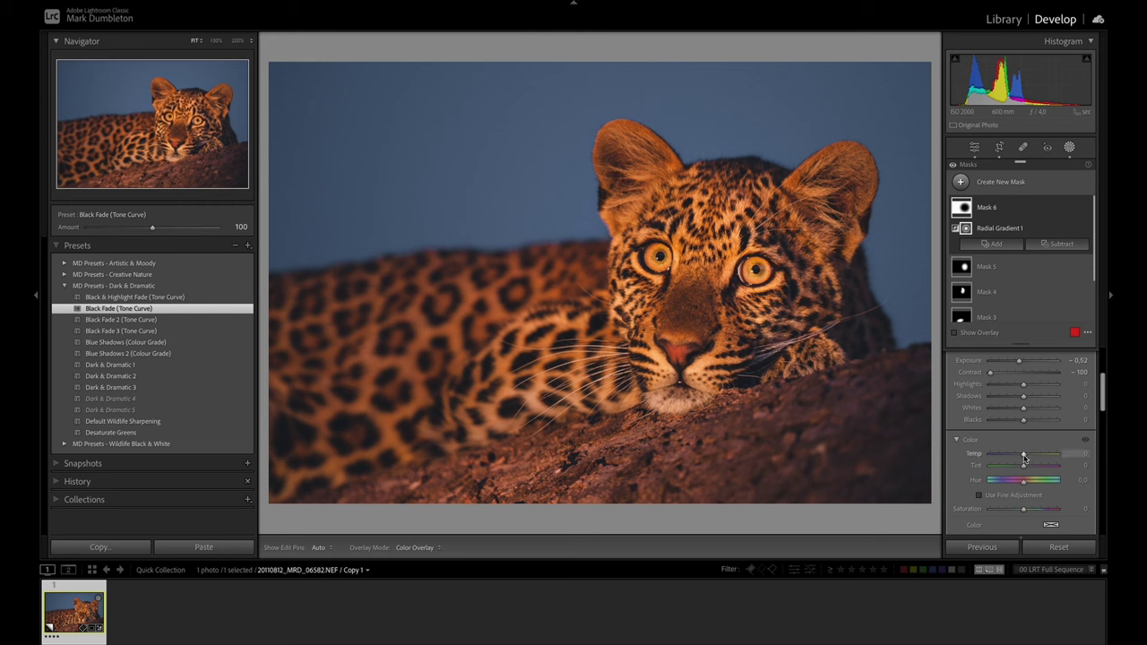
{"action": "left_click_drag", "start_coordinate": [1025, 458], "coordinate": [1020, 458]}
{"action": "scroll", "coordinate": [1021, 457], "scroll_direction": "up", "scroll_amount": 3}
Compare the photo with the inverted radial mask hidden and shown, and set the mask's Exposure to −0.49
{"action": "left_click", "coordinate": [1087, 208]}
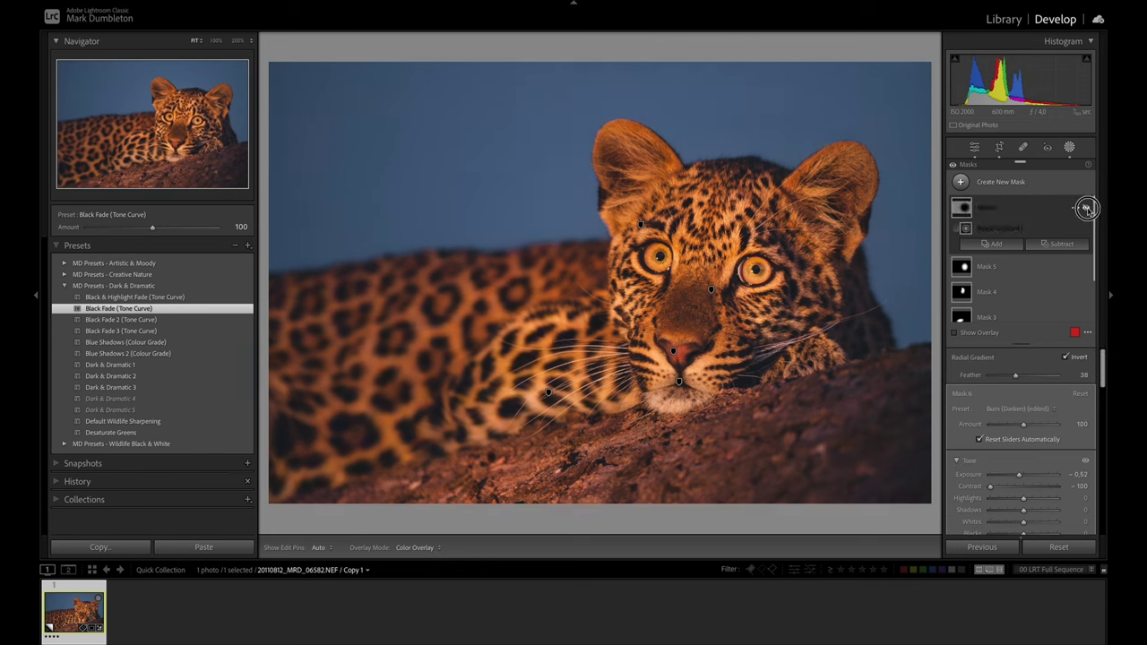
{"action": "left_click", "coordinate": [1087, 208]}
{"action": "left_click", "coordinate": [1087, 208]}
{"action": "left_click", "coordinate": [1087, 208]}
{"action": "left_click", "coordinate": [1087, 208]}
{"action": "left_click", "coordinate": [1087, 208]}
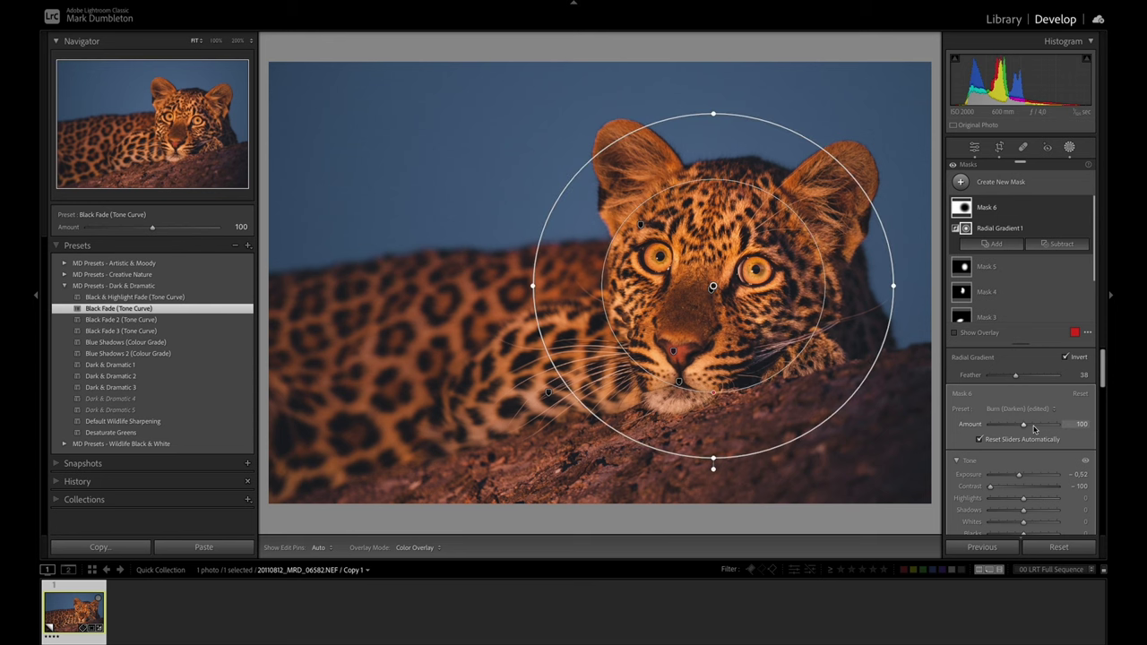
{"action": "left_click_drag", "start_coordinate": [1019, 475], "coordinate": [1019, 478]}
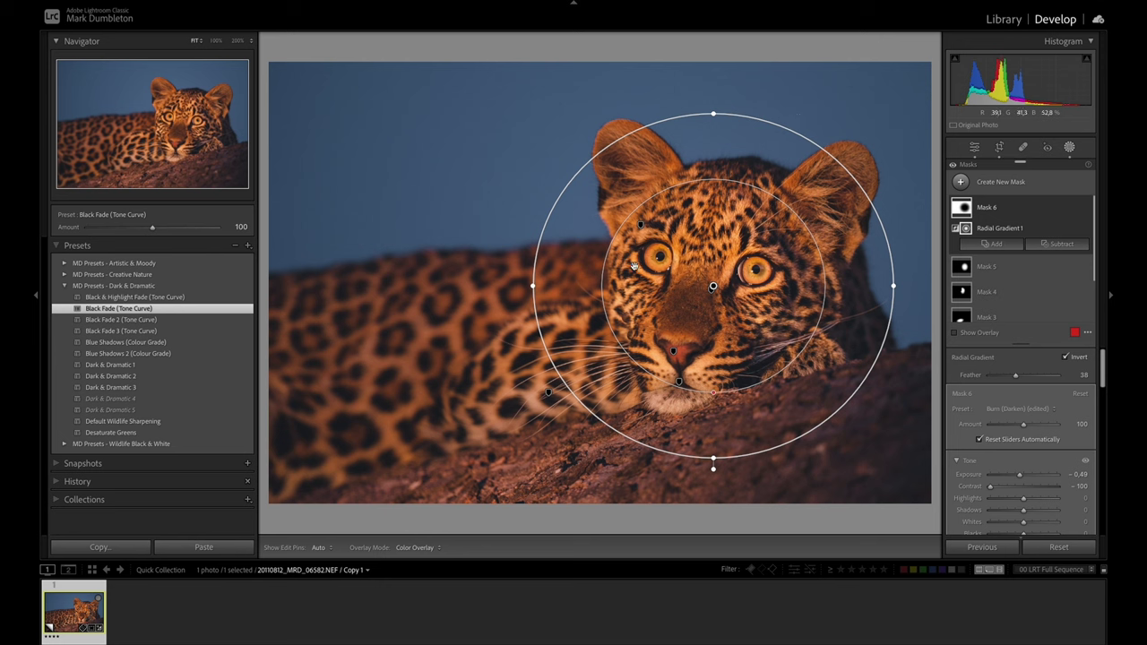
Add a linear gradient mask down from the top edge, intersect it with a sky selection, and set its Exposure to −0.69
{"action": "left_click", "coordinate": [961, 181]}
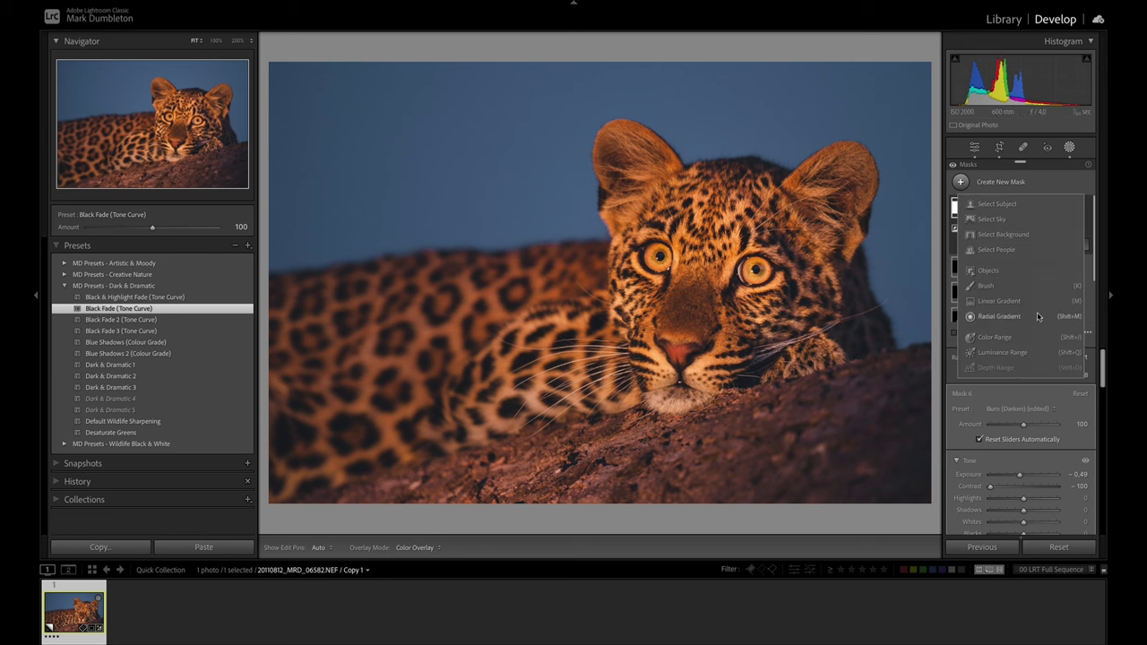
{"action": "left_click", "coordinate": [999, 301]}
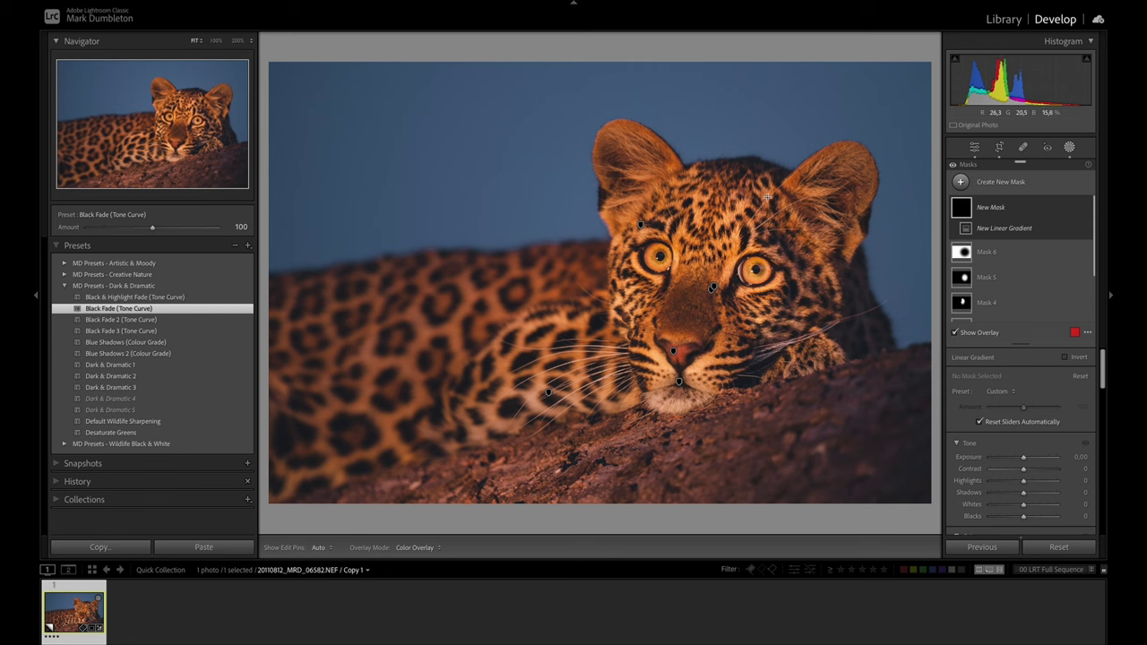
{"action": "left_click_drag", "start_coordinate": [526, 46], "coordinate": [536, 307]}
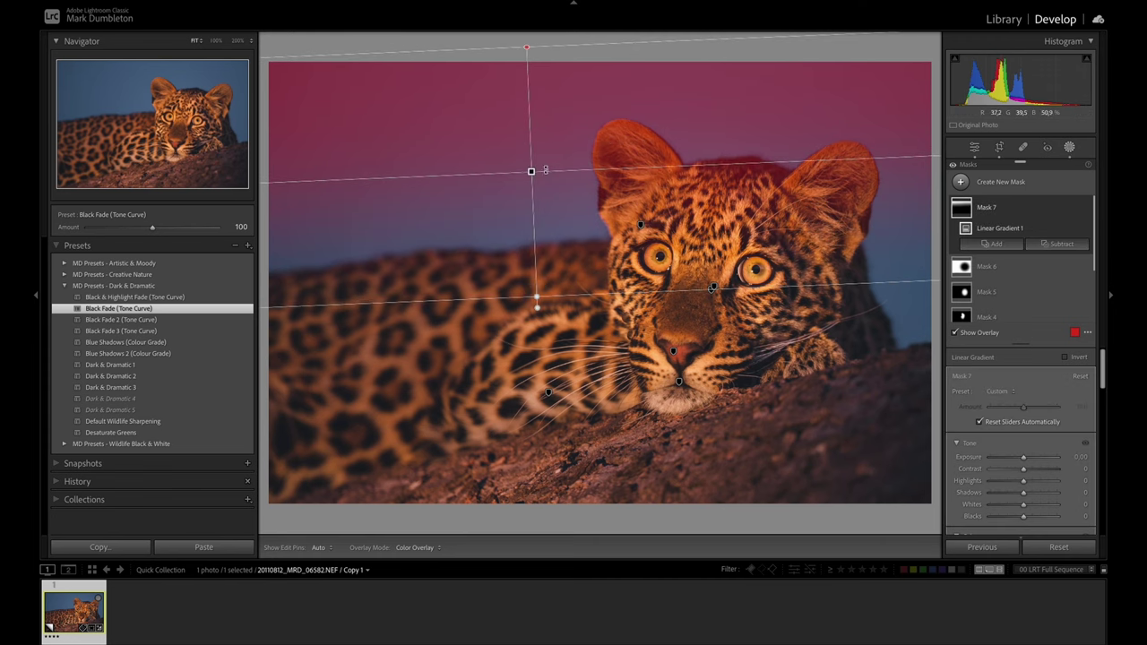
{"action": "left_click", "coordinate": [1031, 244], "text": "alt"}
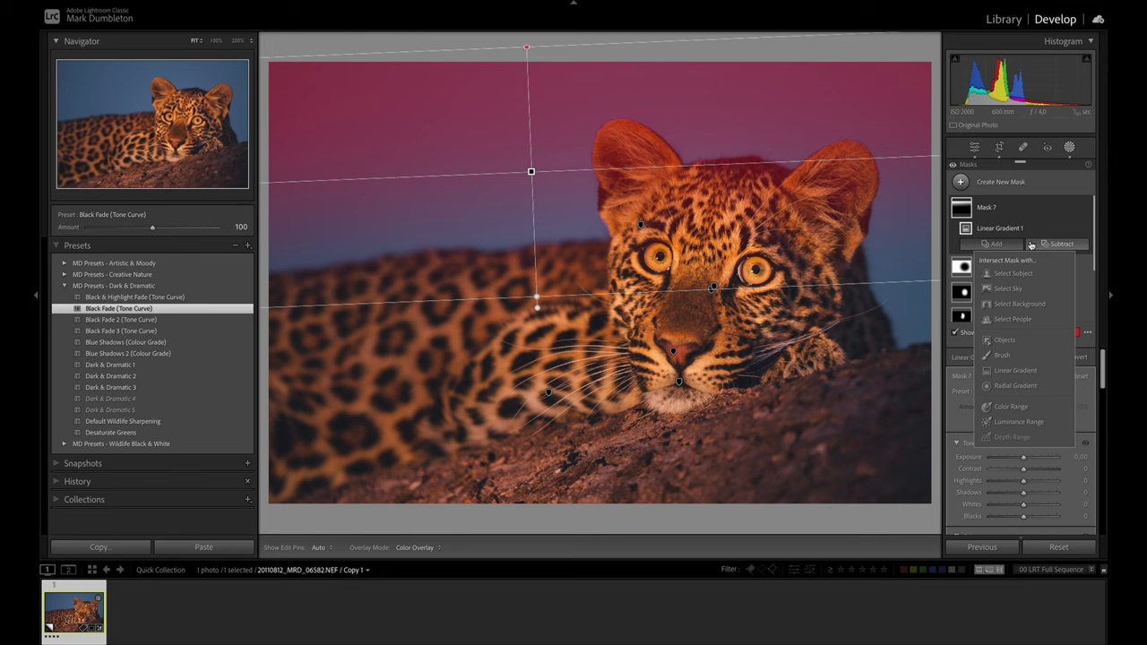
{"action": "left_click", "coordinate": [987, 288]}
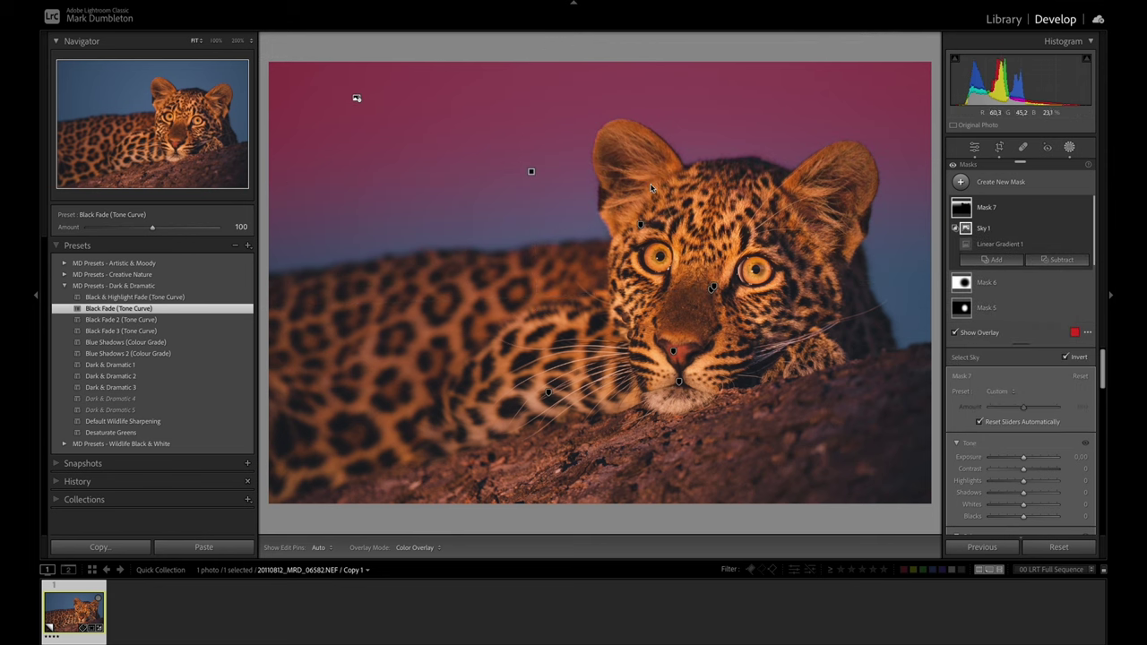
{"action": "left_click_drag", "start_coordinate": [1023, 459], "coordinate": [1018, 462]}
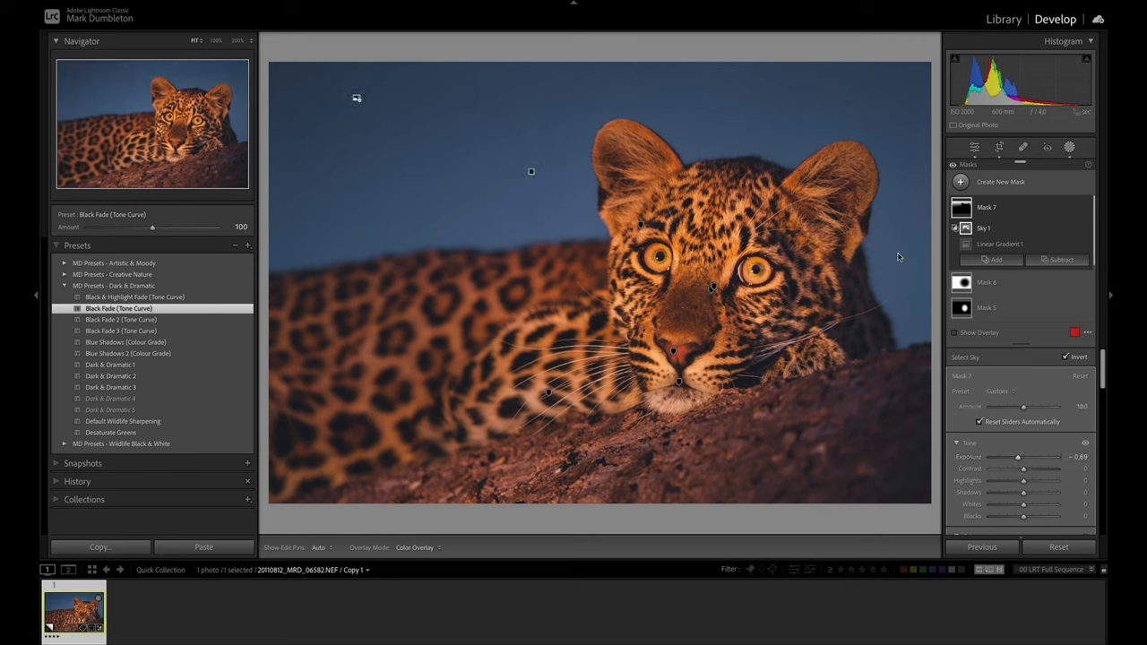
Add a linear gradient mask rising from the bottom edge over the rock and lower its exposure
{"action": "left_click", "coordinate": [973, 184]}
{"action": "left_click", "coordinate": [998, 301]}
{"action": "left_click_drag", "start_coordinate": [653, 521], "coordinate": [644, 413]}
{"action": "left_click_drag", "start_coordinate": [1024, 457], "coordinate": [1019, 465]}
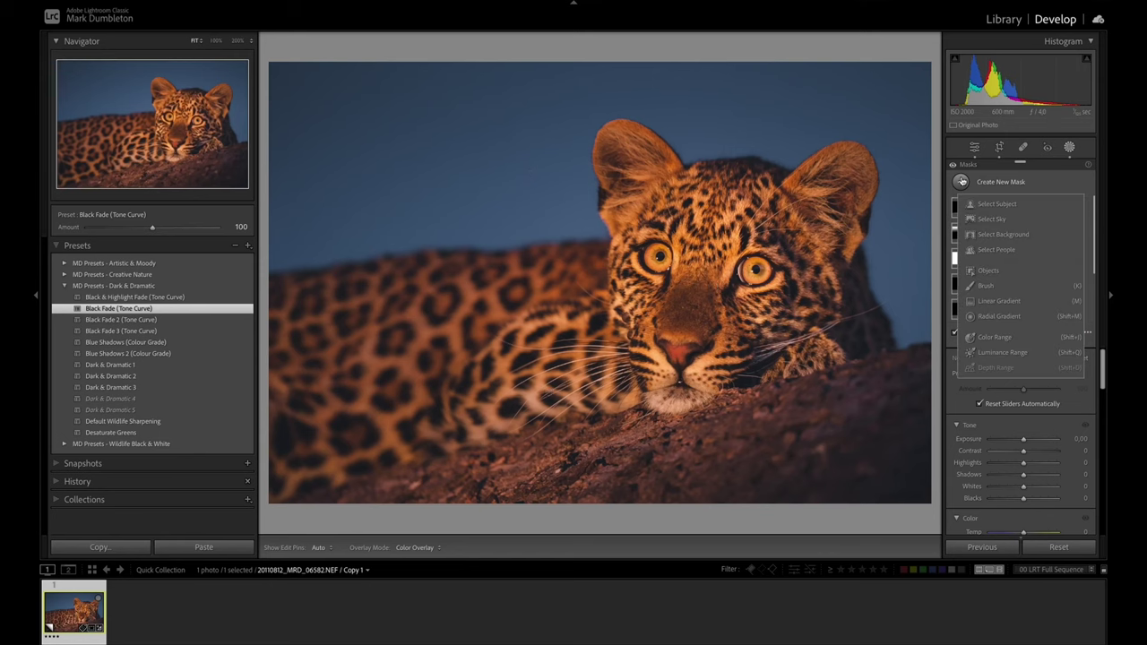
Add a luminance range mask sampled from the dark shadow beside the leopard's paw, with Saturation −20 and Temp −8
{"action": "key", "text": "shift+q"}
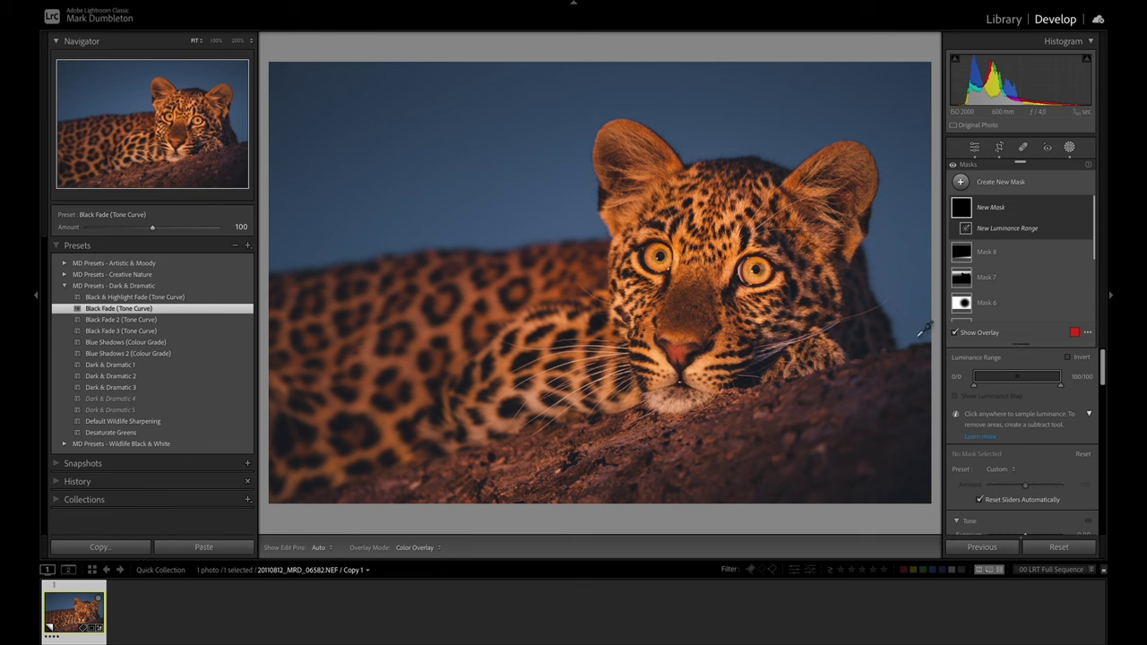
{"action": "left_click", "coordinate": [852, 330]}
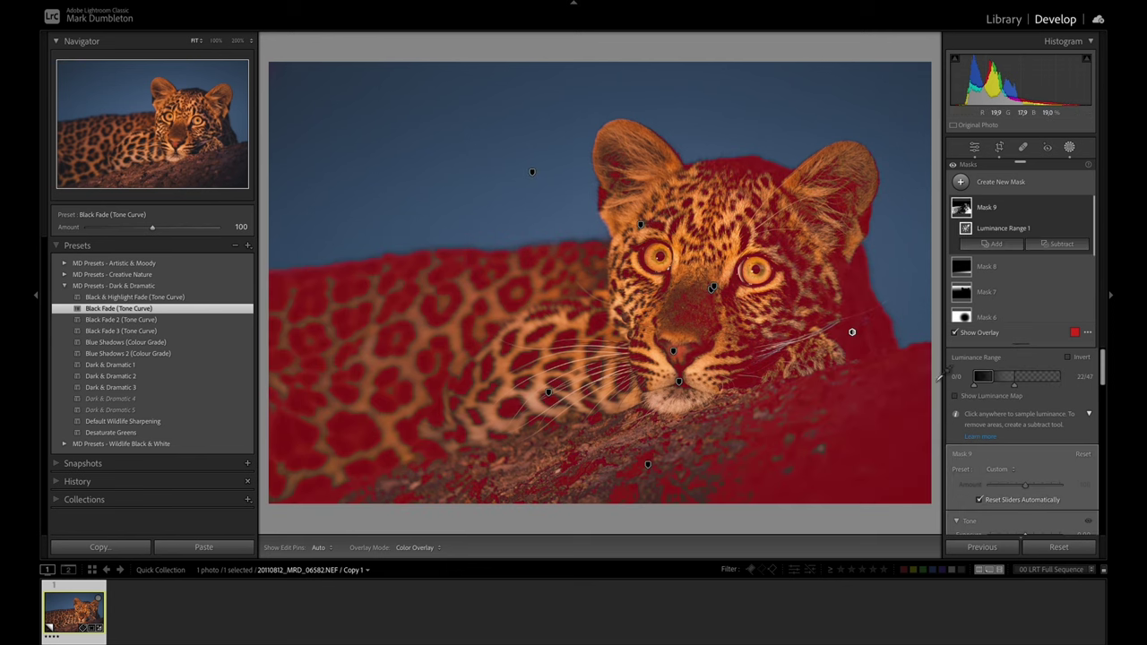
{"action": "left_click_drag", "start_coordinate": [1105, 379], "coordinate": [1105, 409]}
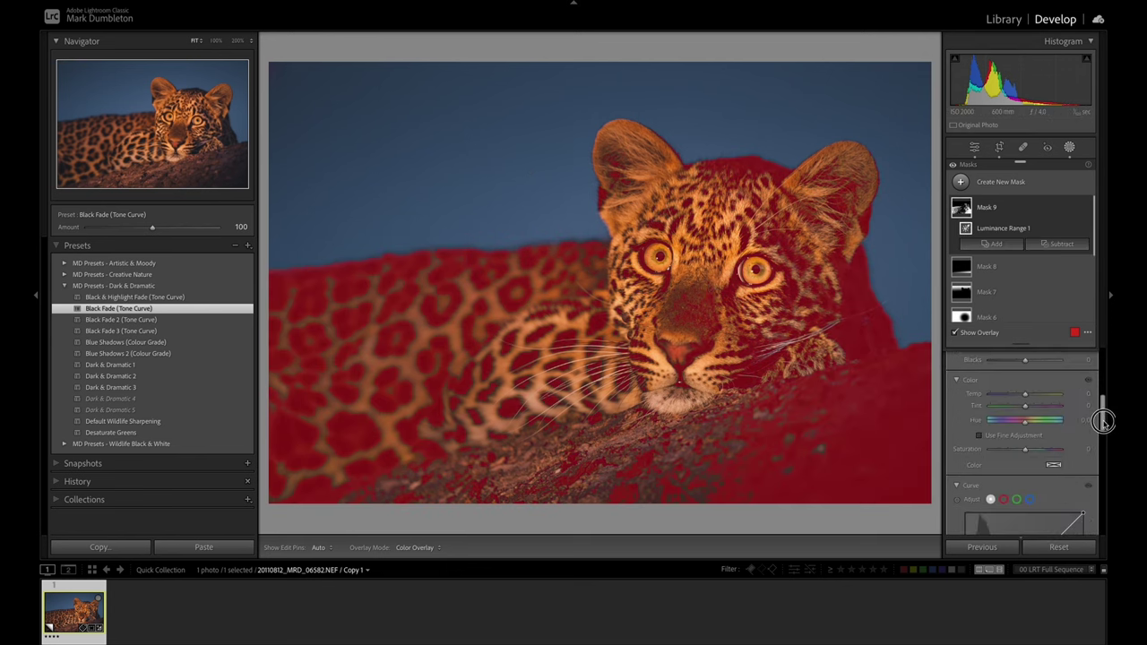
{"action": "mouse_move", "coordinate": [1026, 453]}
{"action": "left_mouse_down"}
{"action": "mouse_move", "coordinate": [964, 453]}
{"action": "mouse_move", "coordinate": [1020, 448]}
{"action": "left_mouse_up"}
{"action": "left_click_drag", "start_coordinate": [1026, 396], "coordinate": [1022, 397]}
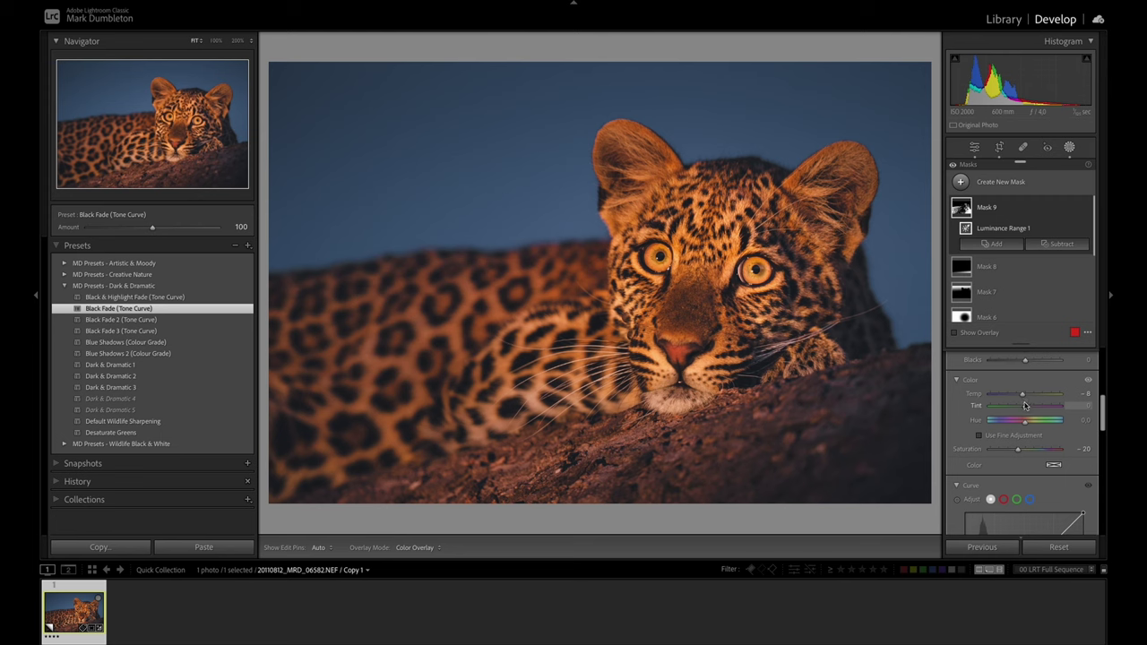
Add a luminance range mask sampled from the fur between the leopard's eyes and check its luminance map
{"action": "left_click", "coordinate": [961, 182]}
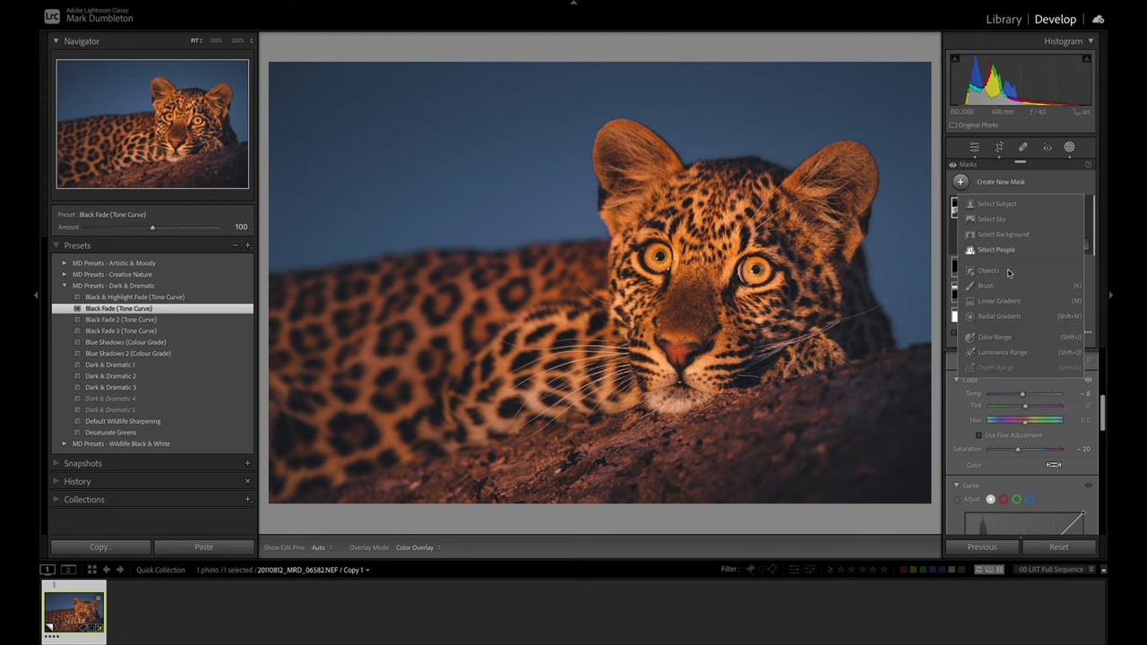
{"action": "left_click", "coordinate": [1003, 352]}
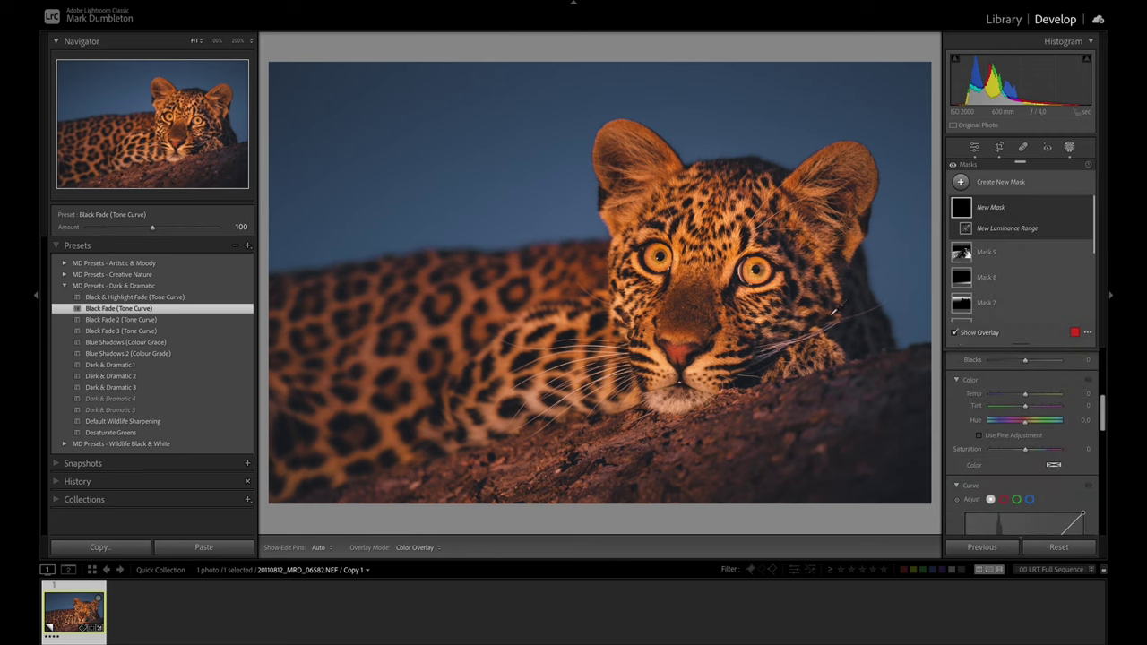
{"action": "left_click", "coordinate": [717, 276]}
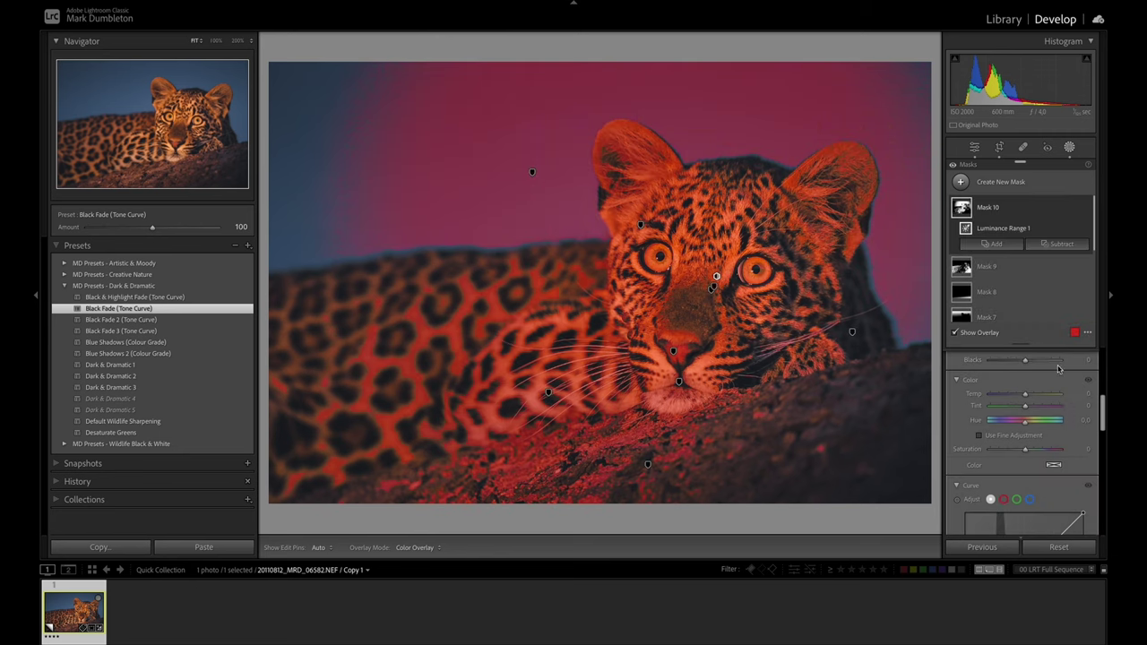
{"action": "scroll", "coordinate": [1058, 368], "scroll_direction": "up", "scroll_amount": 3}
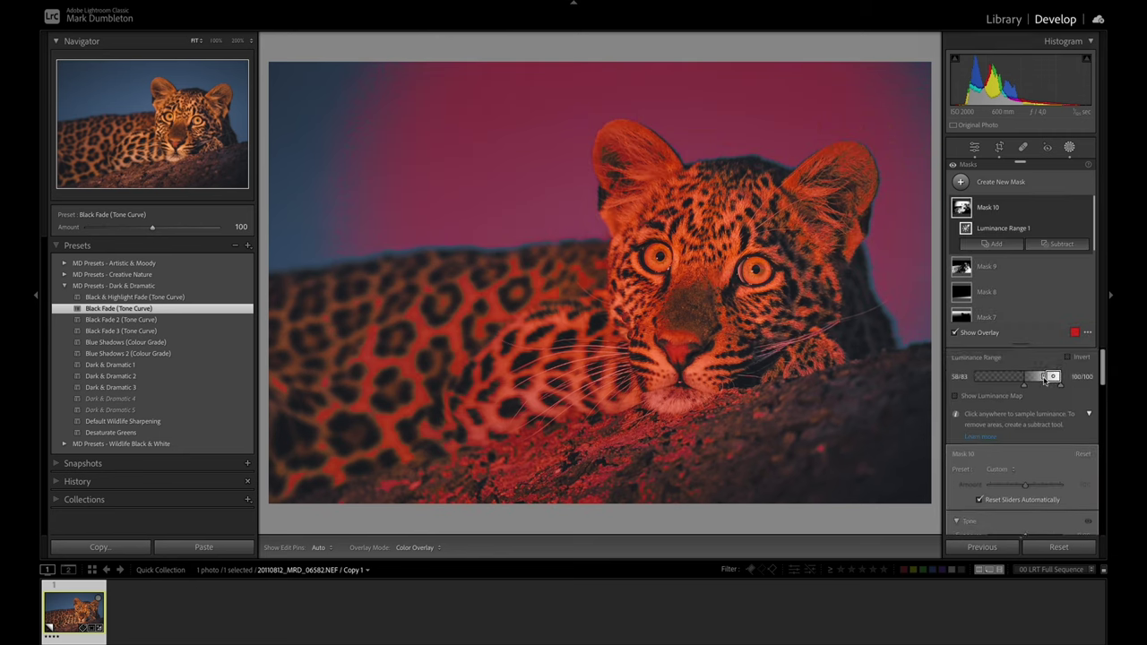
{"action": "left_click", "coordinate": [956, 396]}
{"action": "left_click", "coordinate": [956, 396]}
Set Saturation to 9 and Tint to 6 for the luminance range mask on the leopard's fur
{"action": "scroll", "coordinate": [989, 404], "scroll_direction": "down", "scroll_amount": 5}
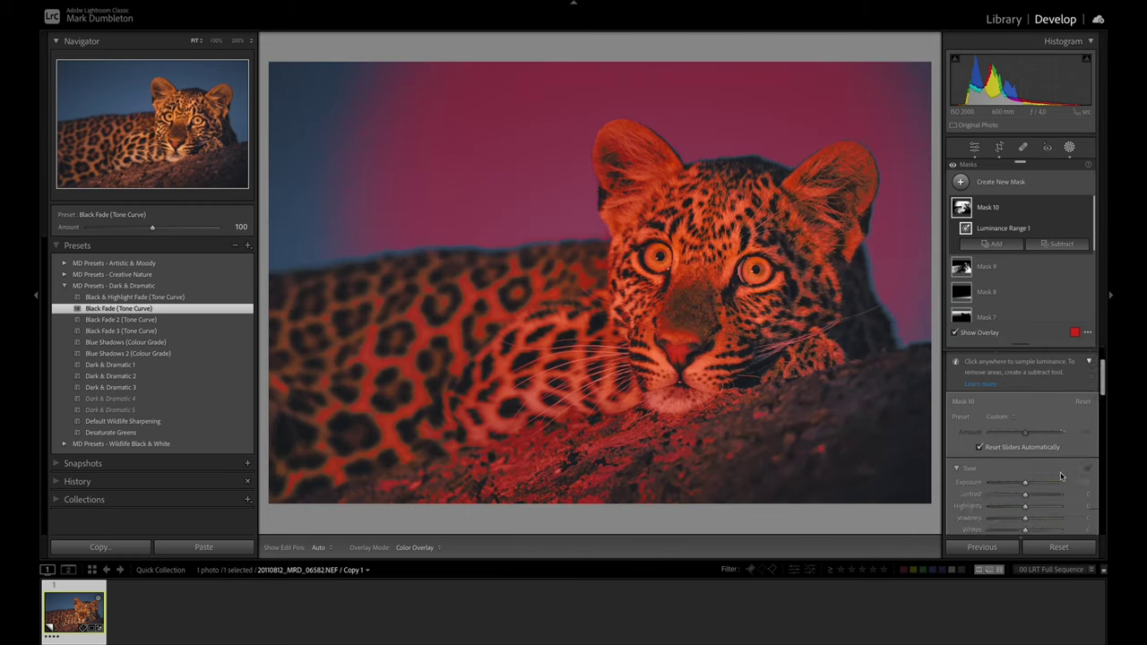
{"action": "left_click_drag", "start_coordinate": [1025, 484], "coordinate": [1029, 485]}
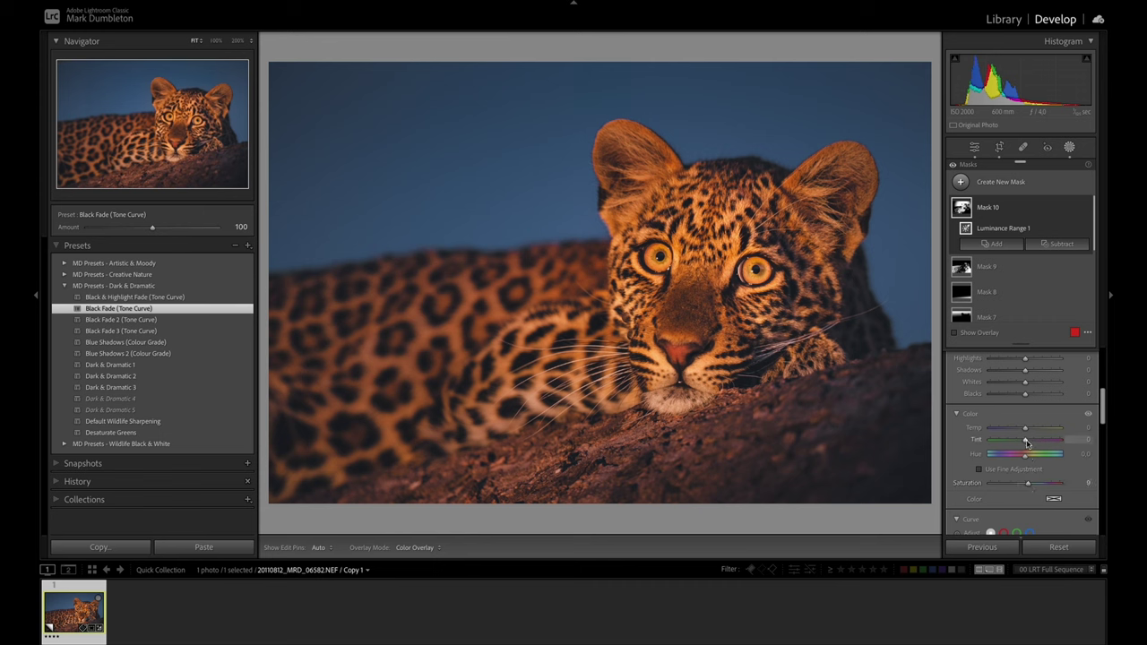
{"action": "left_click_drag", "start_coordinate": [1026, 441], "coordinate": [1028, 441]}
{"action": "left_click_drag", "start_coordinate": [1028, 441], "coordinate": [1028, 441]}
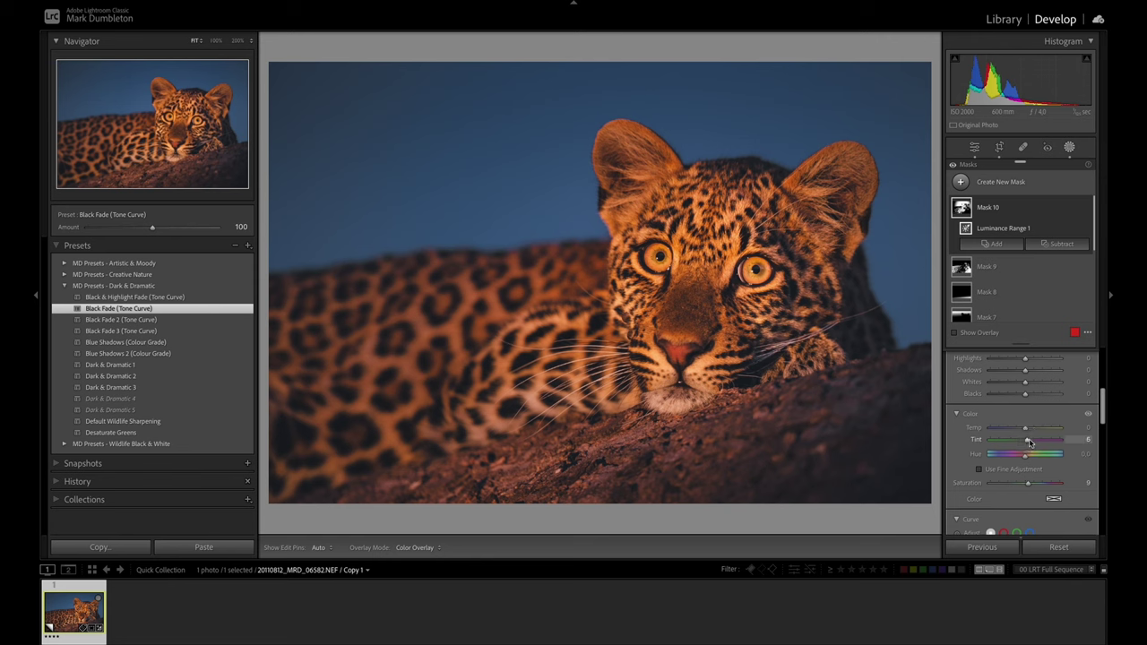
Leave masking and set the whole photo's Saturation to −7 and Vibrance to +6
{"action": "left_click", "coordinate": [1069, 147]}
{"action": "left_click", "coordinate": [1072, 168]}
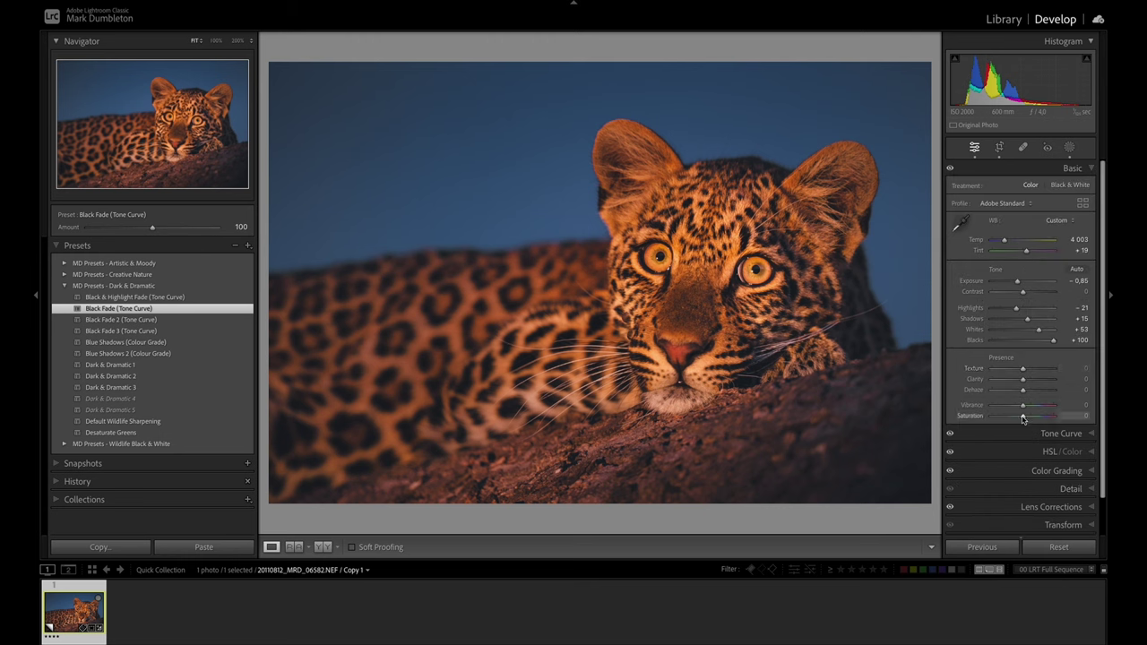
{"action": "left_click_drag", "start_coordinate": [1023, 417], "coordinate": [1024, 408]}
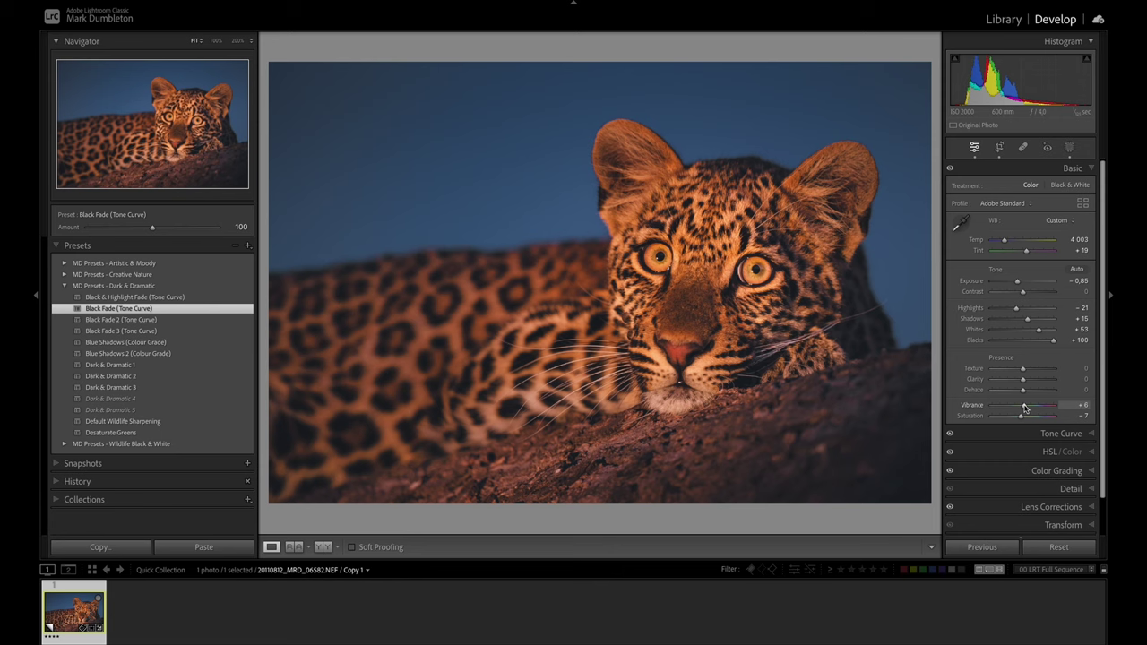
Add a brush mask and paint it over both of the leopard's eyes at 100% zoom
{"action": "left_click", "coordinate": [742, 260]}
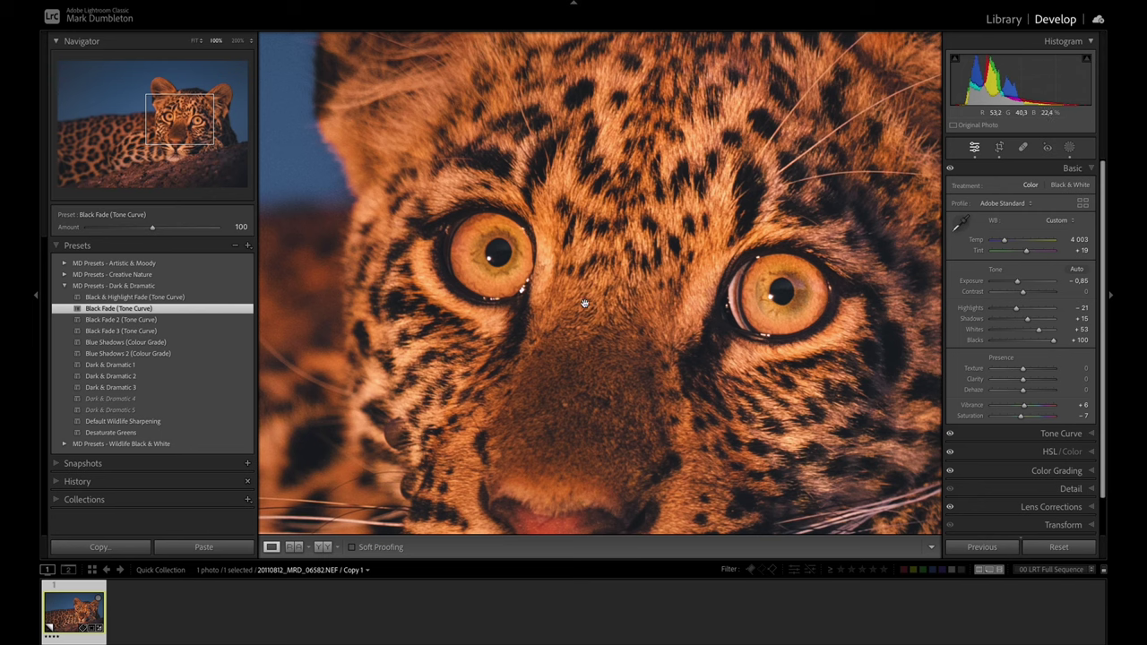
{"action": "left_click", "coordinate": [1070, 148]}
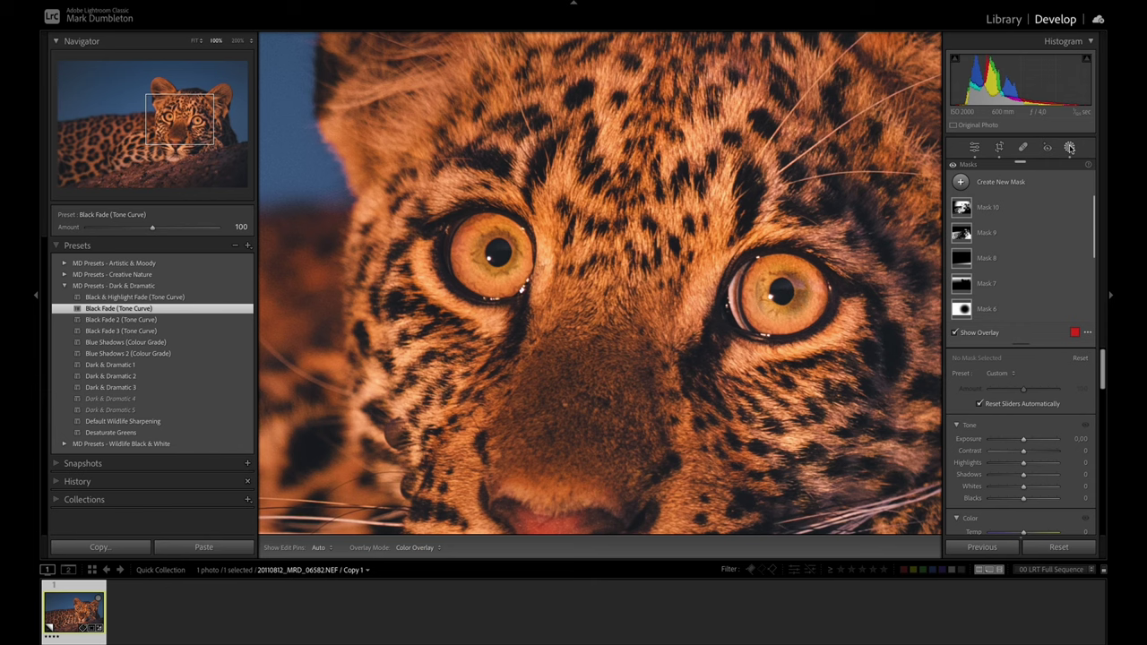
{"action": "left_click", "coordinate": [960, 182]}
{"action": "left_click", "coordinate": [985, 287]}
{"action": "mouse_move", "coordinate": [769, 283]}
{"action": "left_mouse_down"}
{"action": "mouse_move", "coordinate": [793, 306]}
{"action": "mouse_move", "coordinate": [803, 280]}
{"action": "mouse_move", "coordinate": [776, 277]}
{"action": "mouse_move", "coordinate": [763, 295]}
{"action": "mouse_move", "coordinate": [793, 286]}
{"action": "mouse_move", "coordinate": [788, 303]}
{"action": "mouse_move", "coordinate": [768, 283]}
{"action": "left_mouse_up"}
{"action": "key", "text": "h"}
{"action": "mouse_move", "coordinate": [488, 251]}
{"action": "left_mouse_down"}
{"action": "mouse_move", "coordinate": [481, 243]}
{"action": "mouse_move", "coordinate": [491, 260]}
{"action": "mouse_move", "coordinate": [475, 258]}
{"action": "left_mouse_up"}
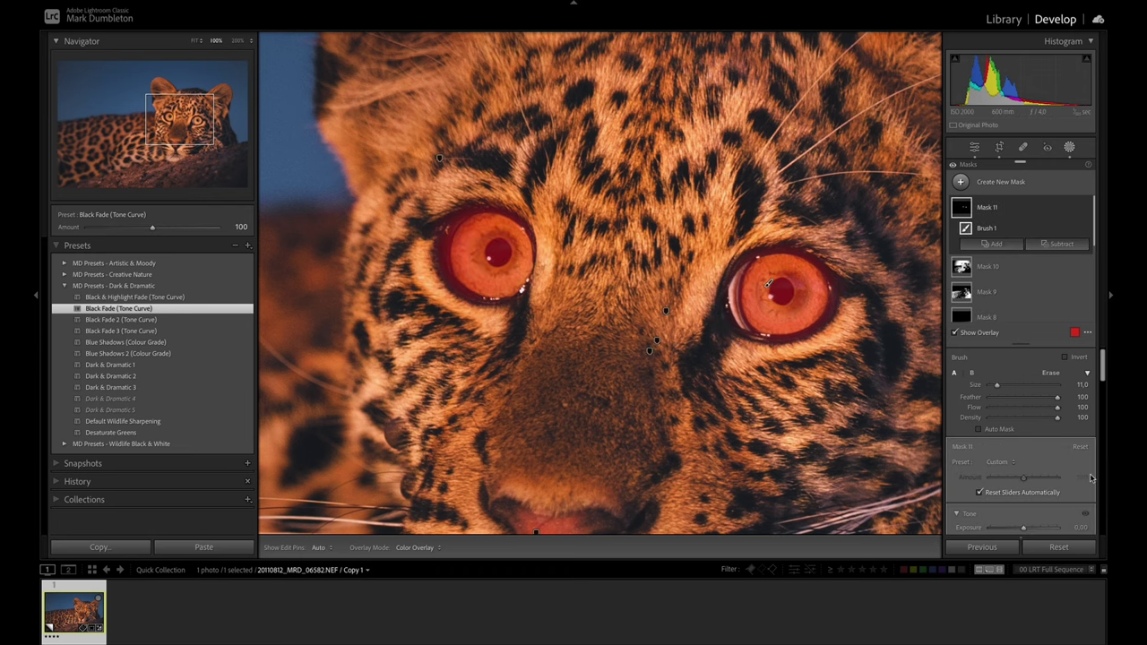
Hide the mask overlay, set the eye brush mask's Clarity to 40, and close masking
{"action": "scroll", "coordinate": [1056, 509], "scroll_direction": "down", "scroll_amount": 2}
{"action": "scroll", "coordinate": [1056, 509], "scroll_direction": "down", "scroll_amount": 4}
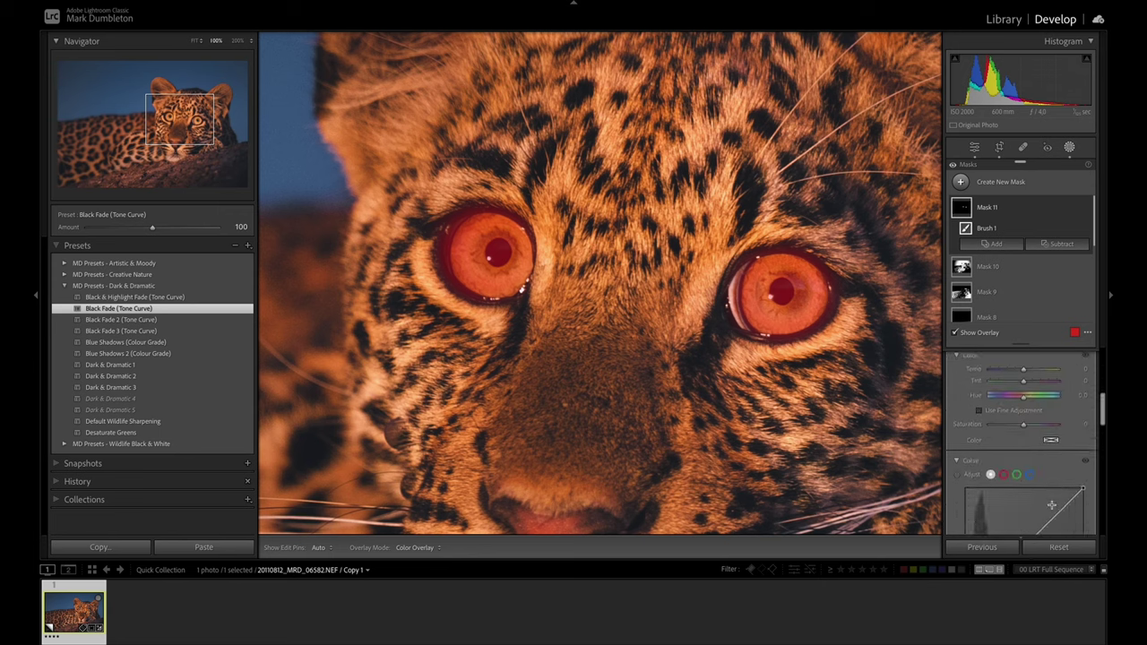
{"action": "scroll", "coordinate": [1033, 495], "scroll_direction": "down", "scroll_amount": 3}
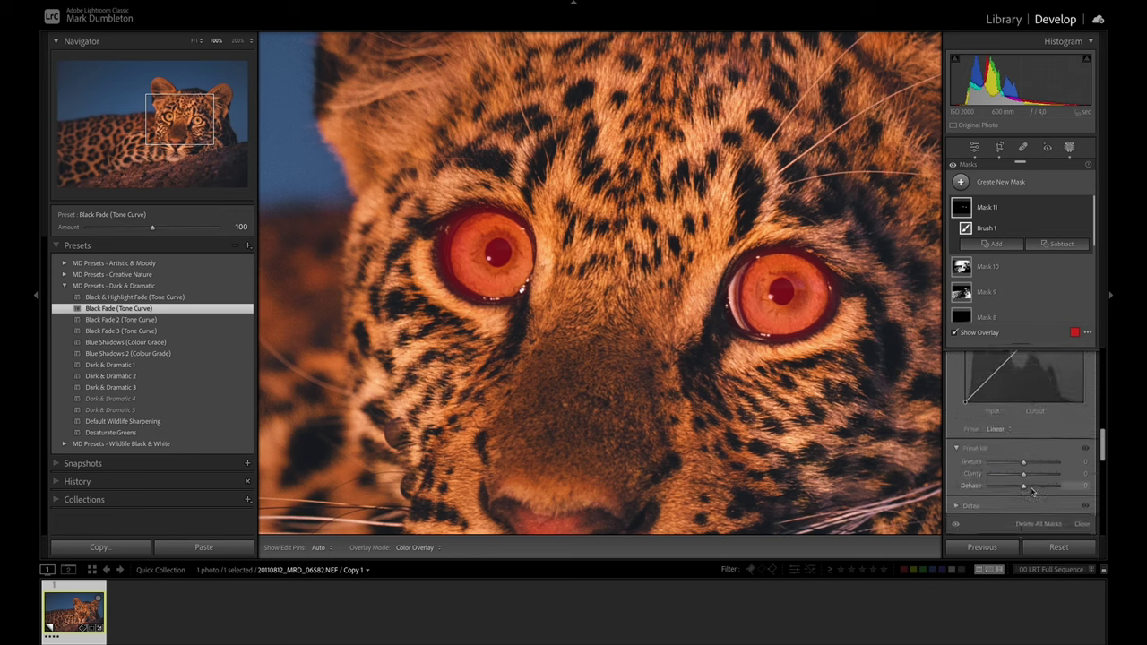
{"action": "key", "text": "o"}
{"action": "left_click_drag", "start_coordinate": [1027, 475], "coordinate": [1037, 475]}
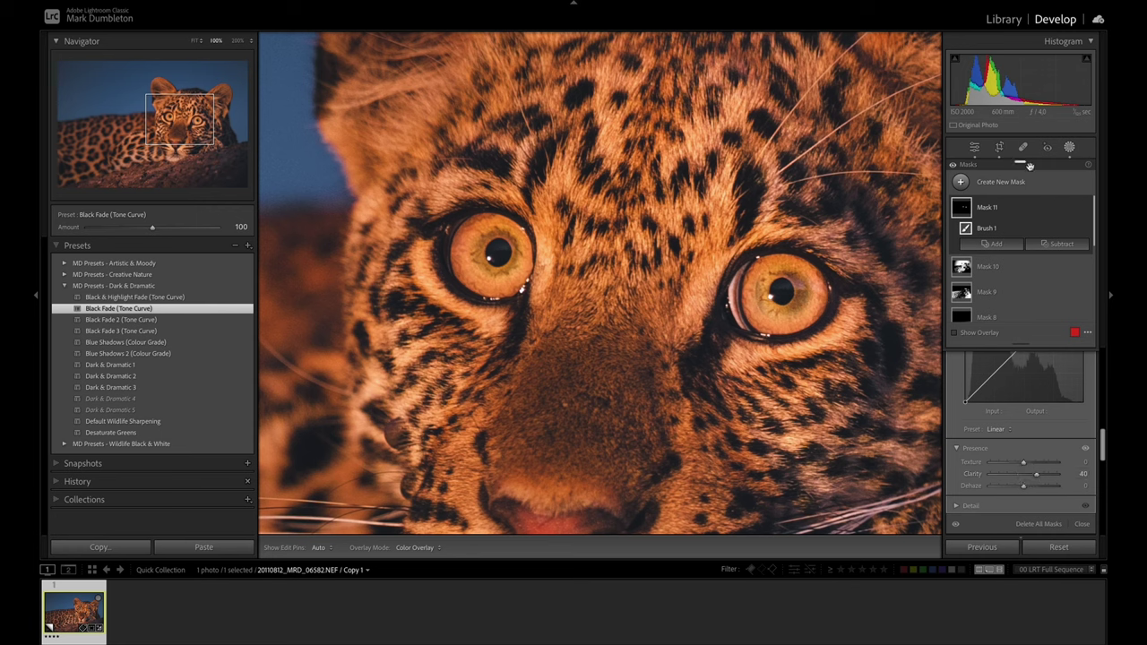
{"action": "left_click", "coordinate": [1069, 147]}
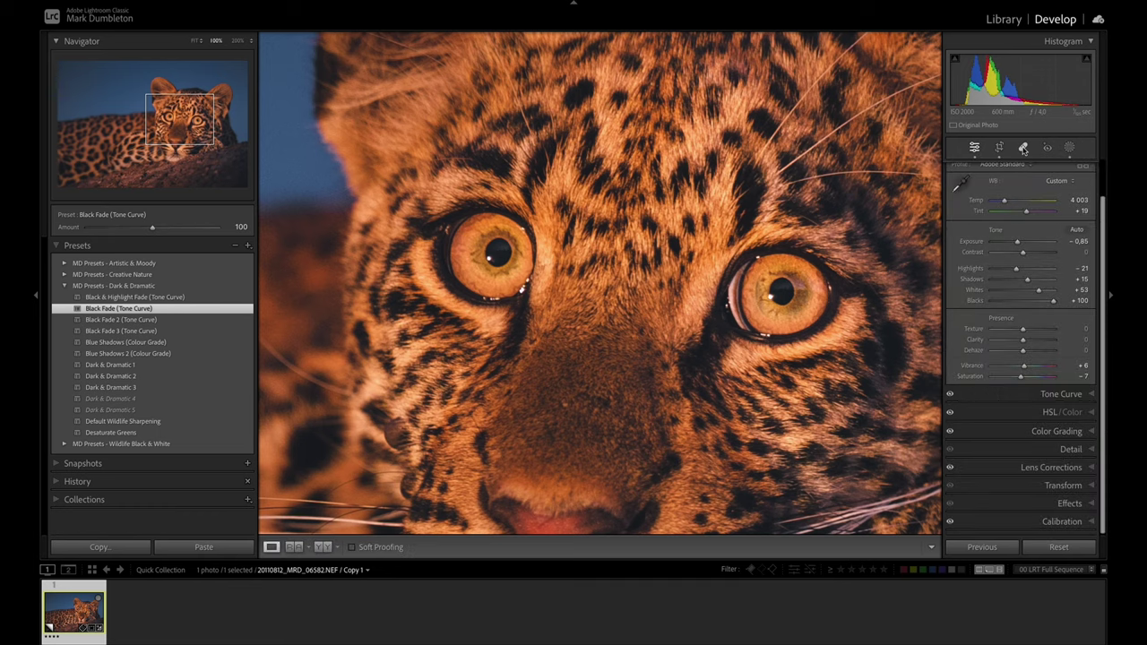
Remove the bright reflections around the rim of the leopard's left-hand eye with the content-aware Remove tool at size 10
{"action": "left_click", "coordinate": [1023, 148]}
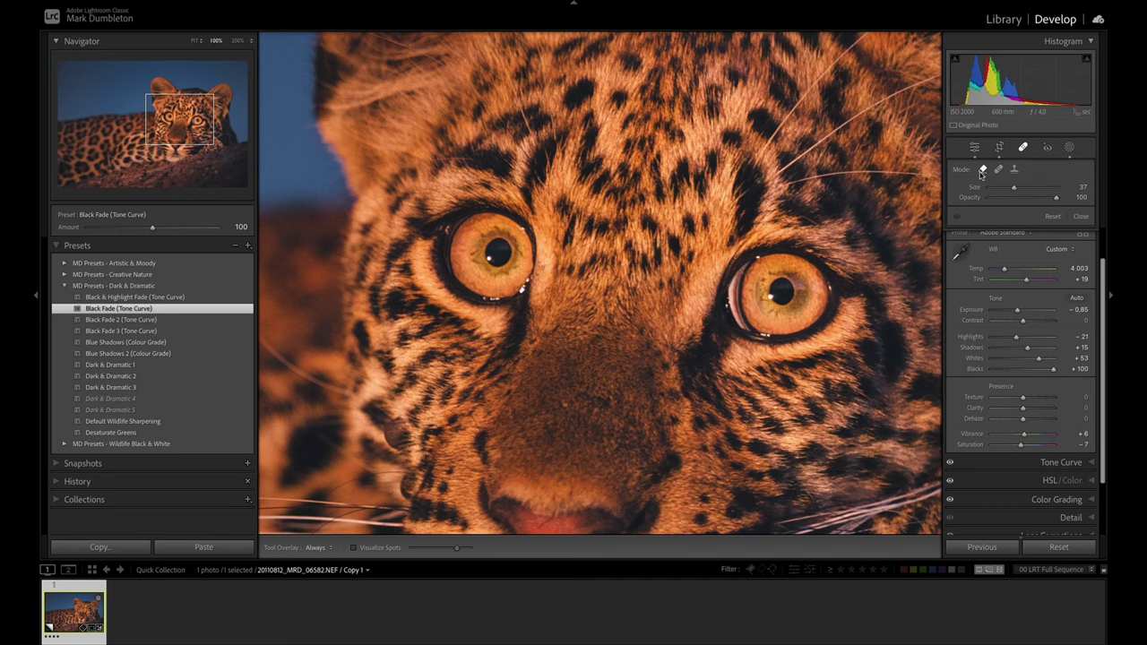
{"action": "key", "text": "ctrl+equal"}
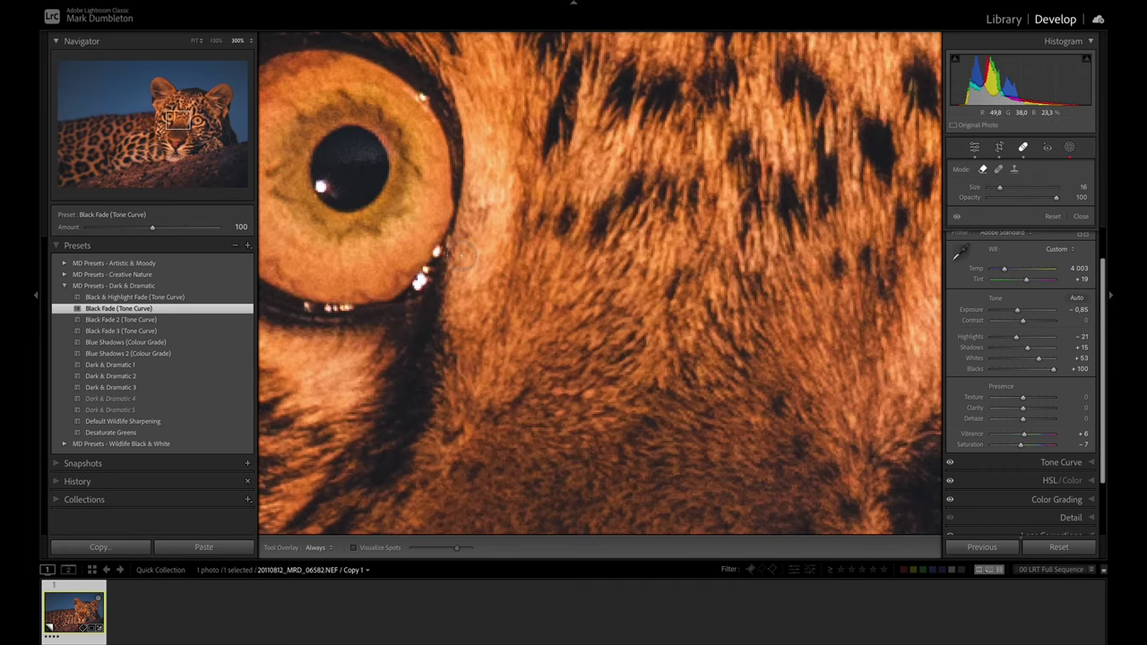
{"action": "left_click_drag", "start_coordinate": [541, 279], "coordinate": [743, 364]}
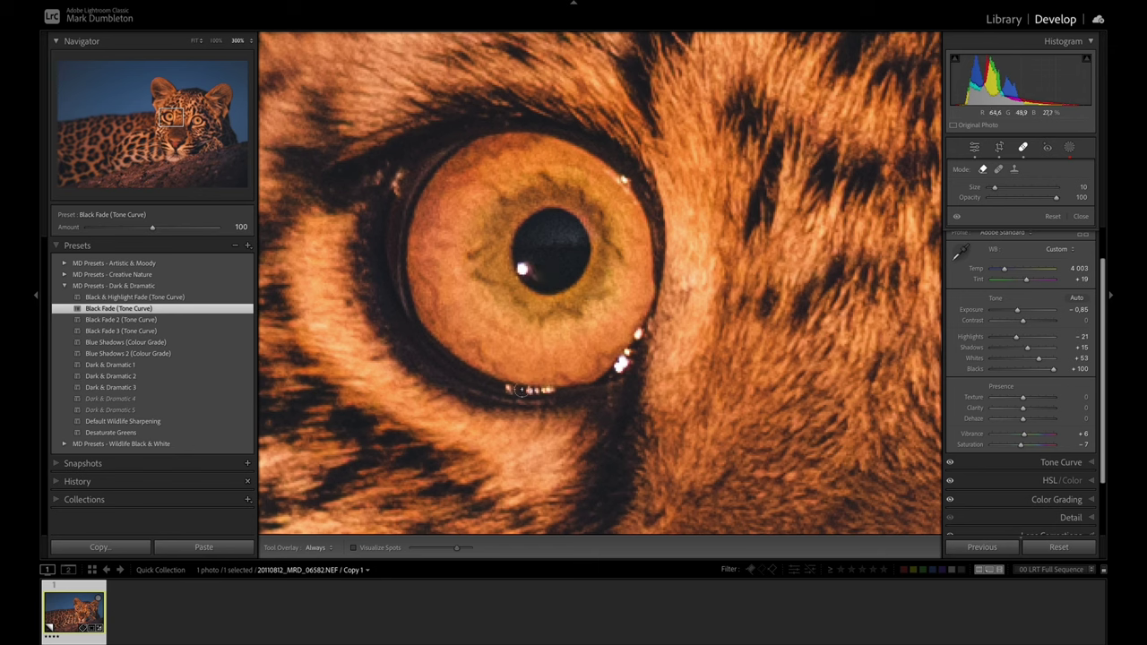
{"action": "left_click", "coordinate": [511, 390]}
{"action": "left_click_drag", "start_coordinate": [557, 390], "coordinate": [563, 391]}
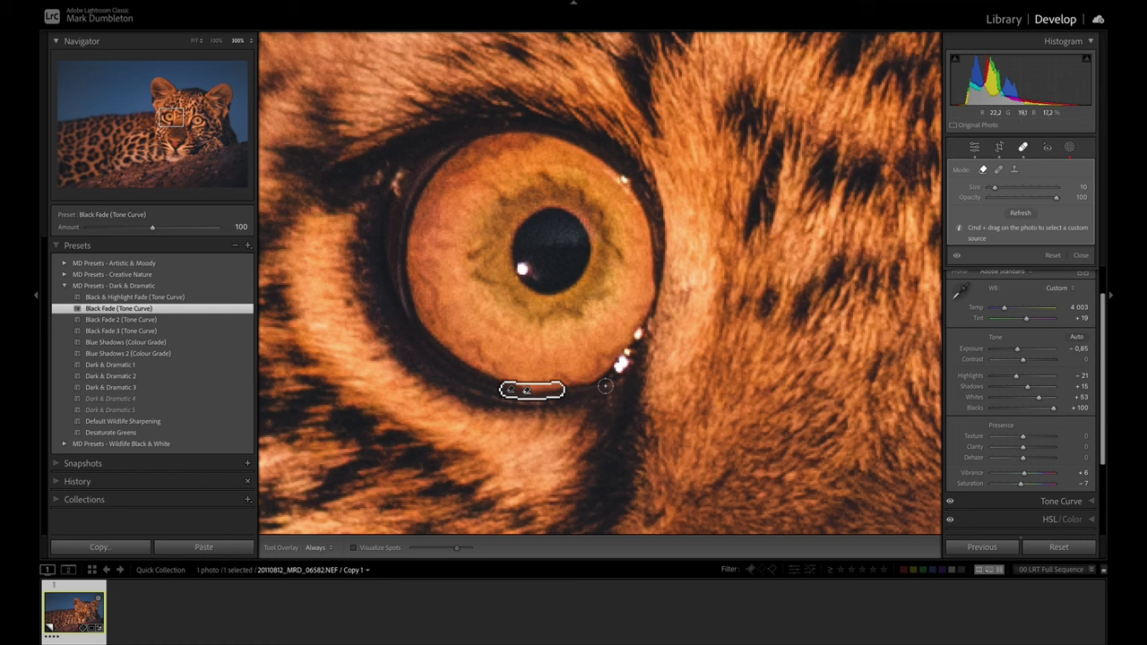
{"action": "left_click_drag", "start_coordinate": [642, 324], "coordinate": [621, 363]}
{"action": "left_click_drag", "start_coordinate": [614, 167], "coordinate": [632, 183]}
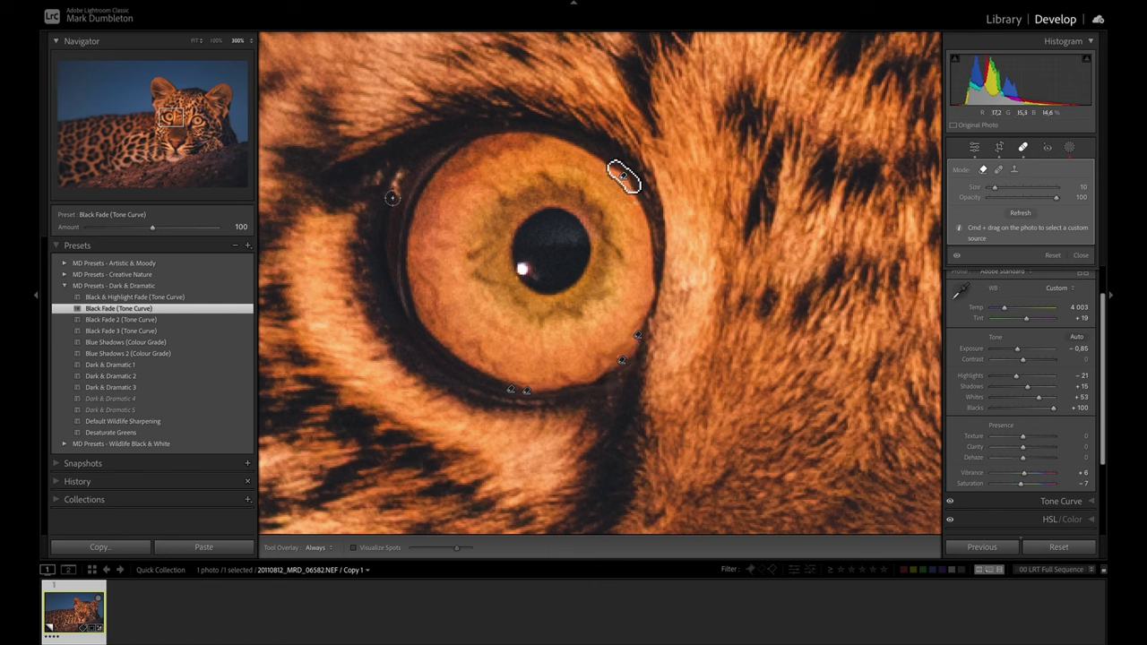
{"action": "left_click_drag", "start_coordinate": [394, 199], "coordinate": [408, 168]}
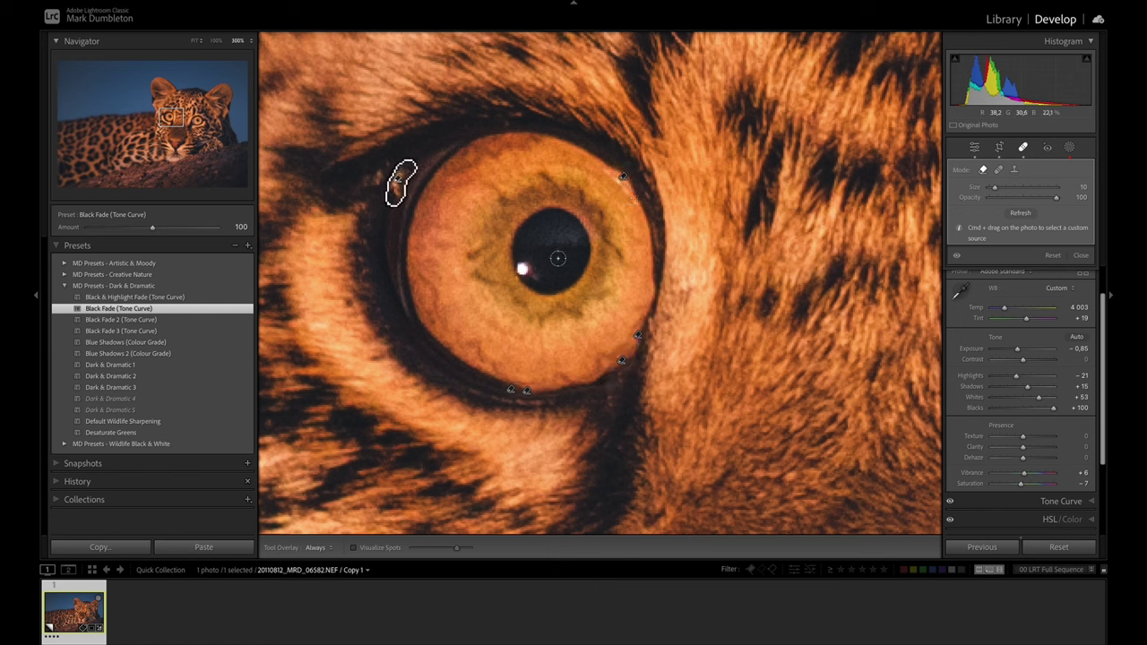
Remove the bright reflections around the rim and inner corner of the leopard's right-hand eye, and close the Remove tool
{"action": "scroll", "coordinate": [807, 372], "scroll_direction": "right", "scroll_amount": 10}
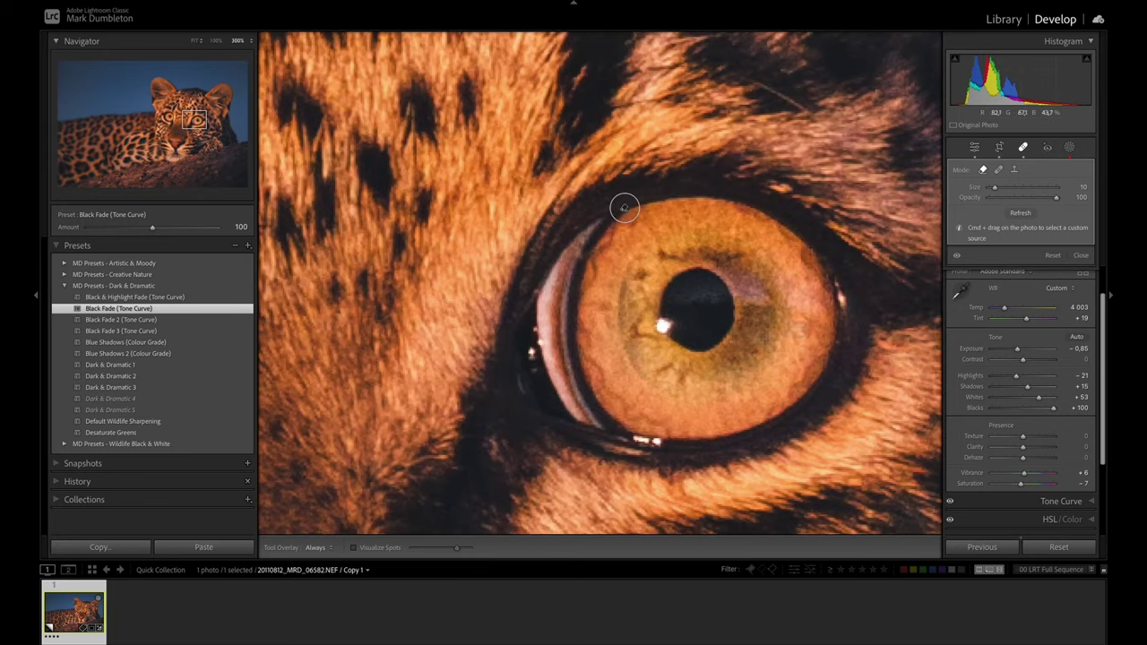
{"action": "left_click_drag", "start_coordinate": [849, 321], "coordinate": [837, 272]}
{"action": "left_click_drag", "start_coordinate": [668, 443], "coordinate": [627, 441]}
{"action": "left_click_drag", "start_coordinate": [545, 379], "coordinate": [532, 342]}
{"action": "left_click", "coordinate": [534, 327]}
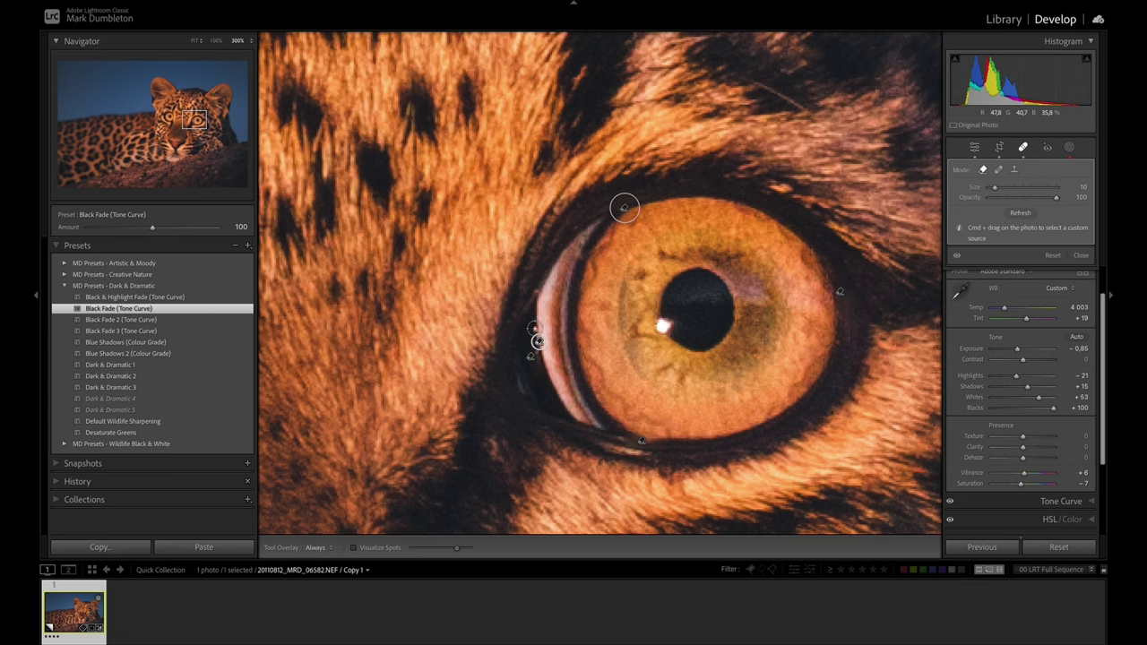
{"action": "left_click", "coordinate": [533, 292]}
{"action": "key", "text": "z"}
{"action": "left_click", "coordinate": [1023, 147]}
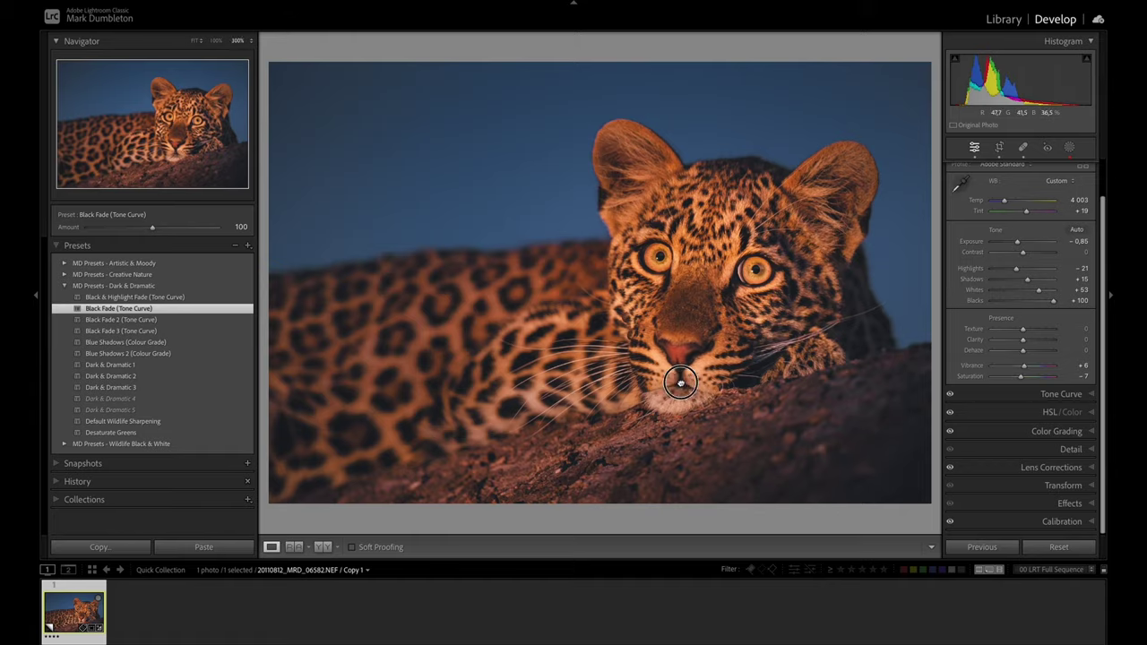
Remove the bright white spot at the centre of the leopard's mouth with the content-aware Remove tool
{"action": "key", "text": "z"}
{"action": "left_click", "coordinate": [1069, 147]}
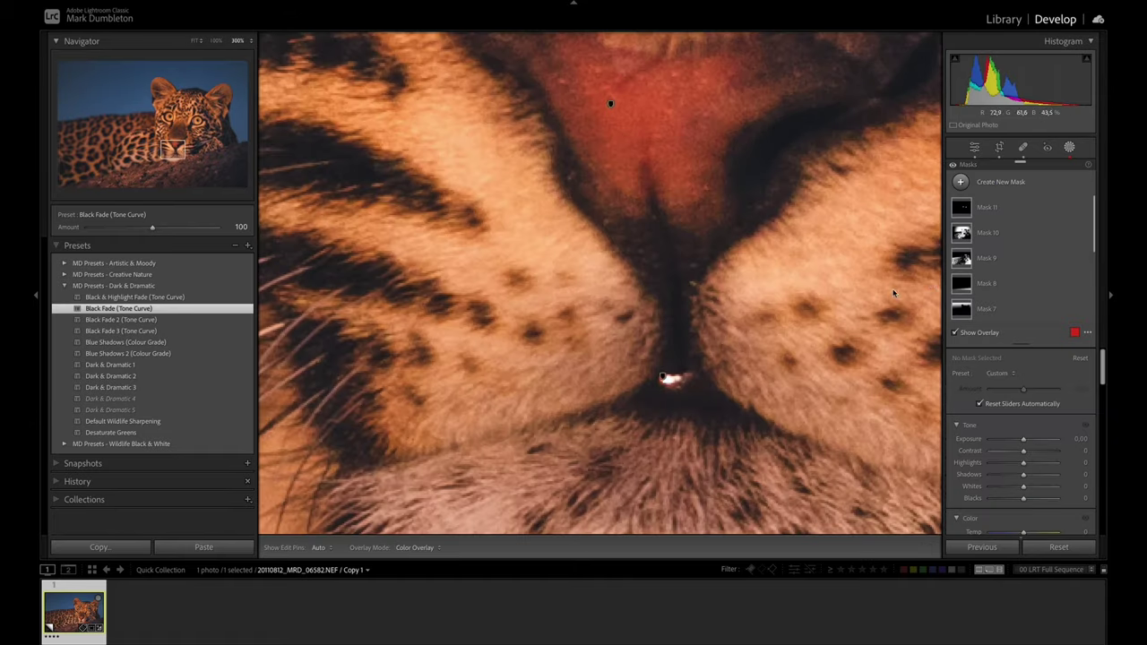
{"action": "left_click", "coordinate": [1023, 147]}
{"action": "left_click_drag", "start_coordinate": [665, 378], "coordinate": [677, 381]}
{"action": "key", "text": "z"}
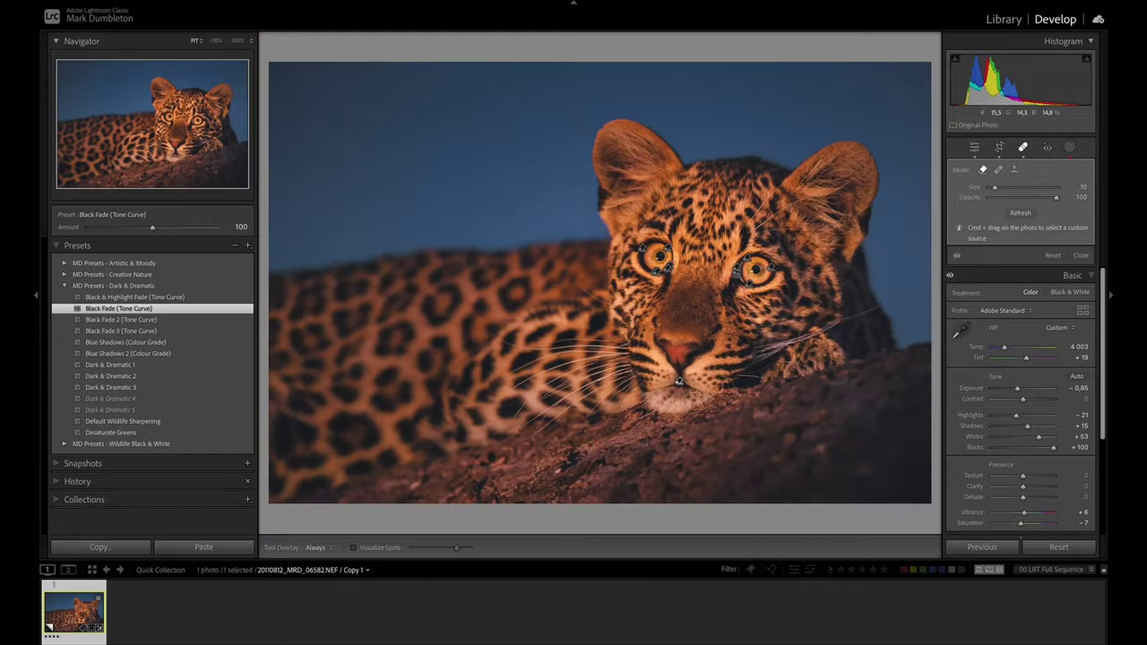
{"action": "key", "text": "q"}
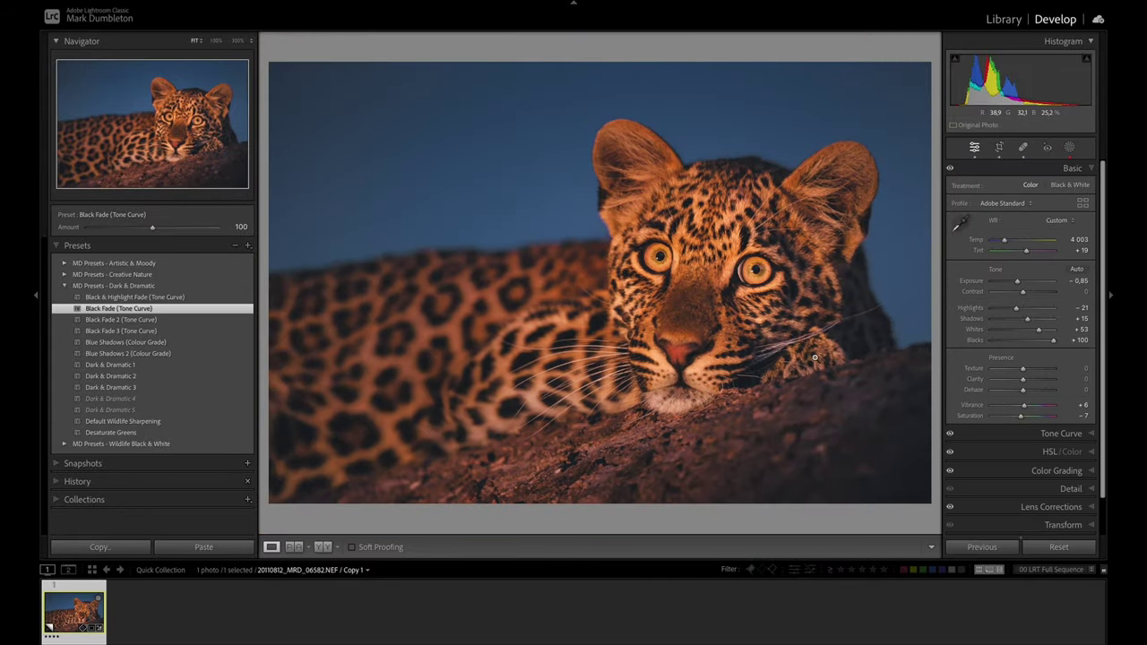
Create a denoised DNG of the photo with AI Enhance, and set its Color noise reduction to 10
{"action": "left_click", "coordinate": [593, 208]}
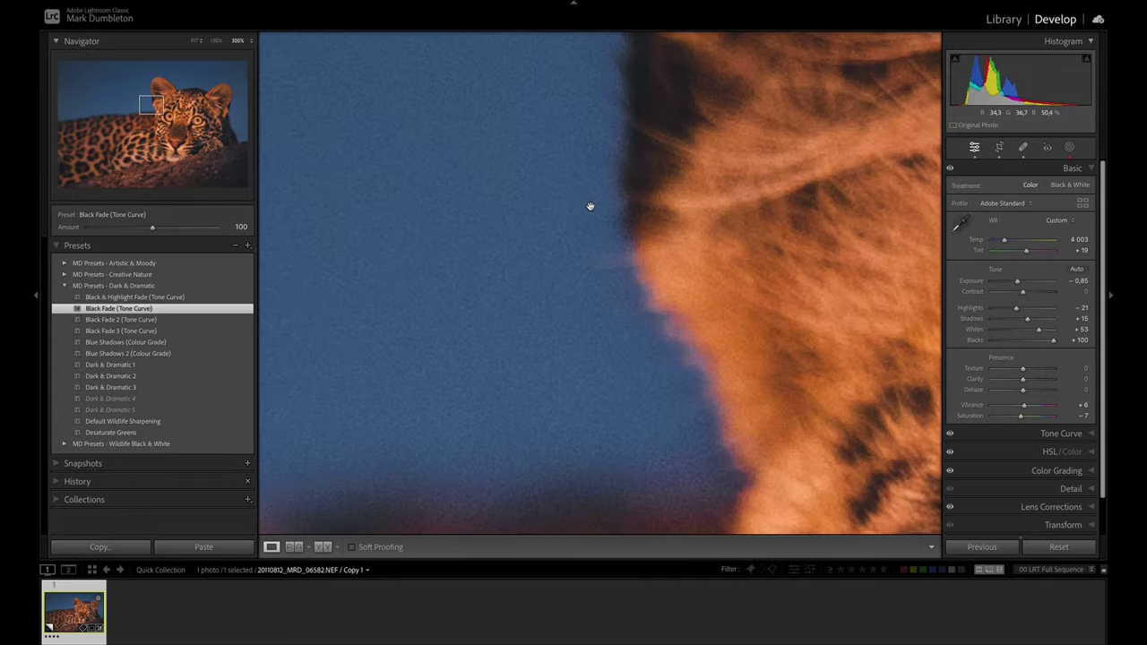
{"action": "key", "text": "ctrl+5"}
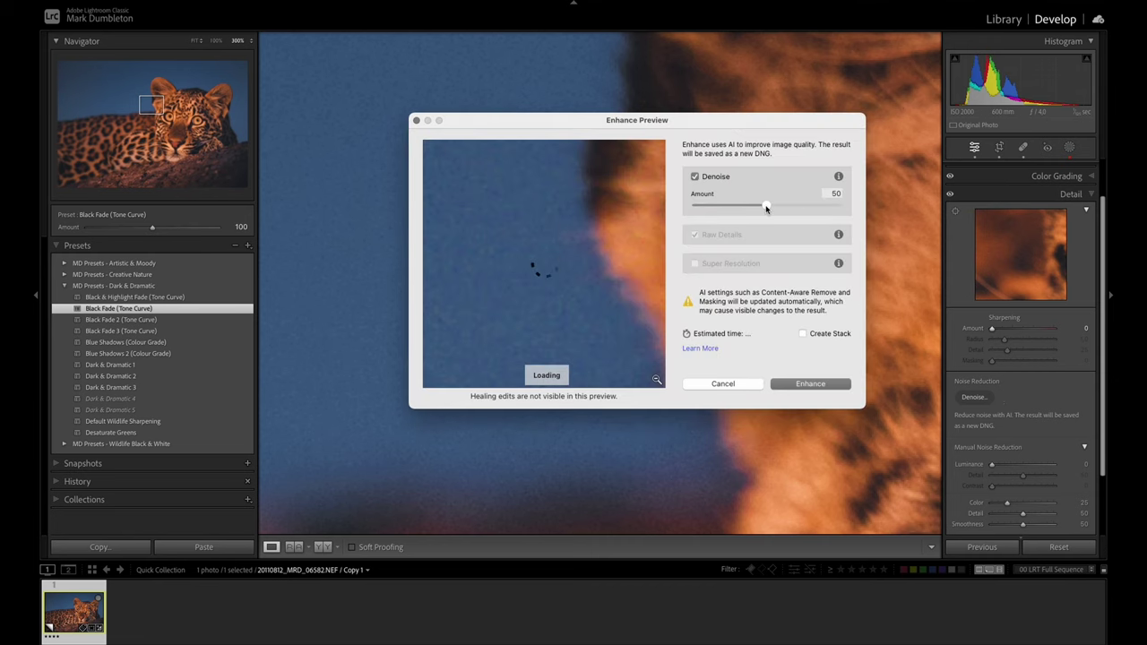
{"action": "left_click", "coordinate": [811, 384]}
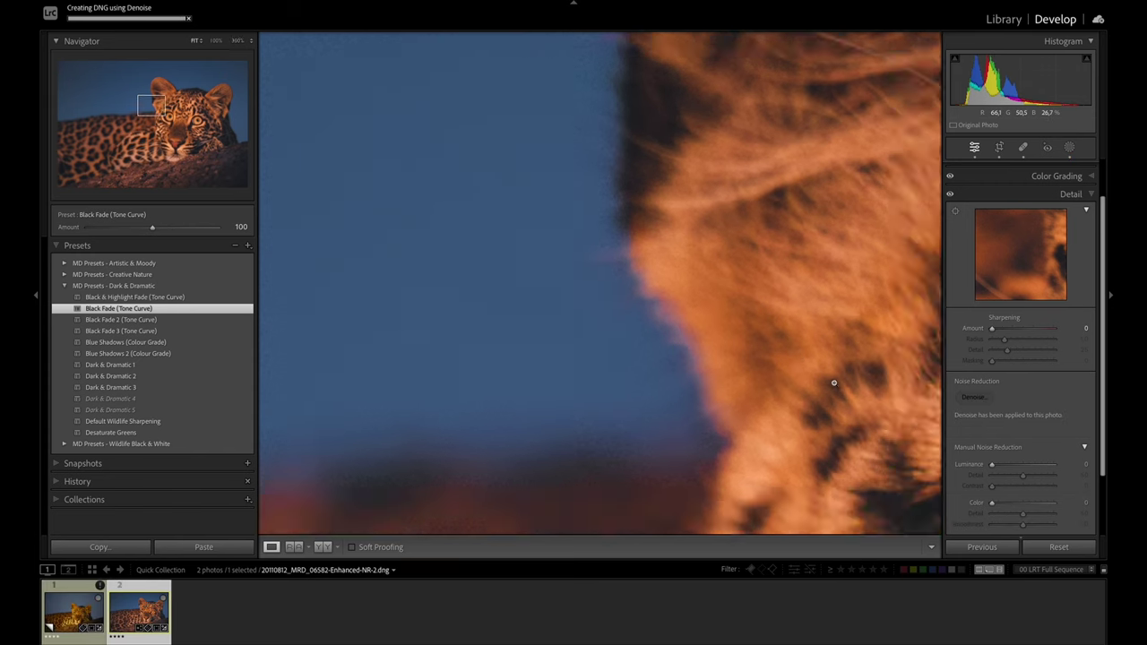
{"action": "left_click", "coordinate": [824, 378]}
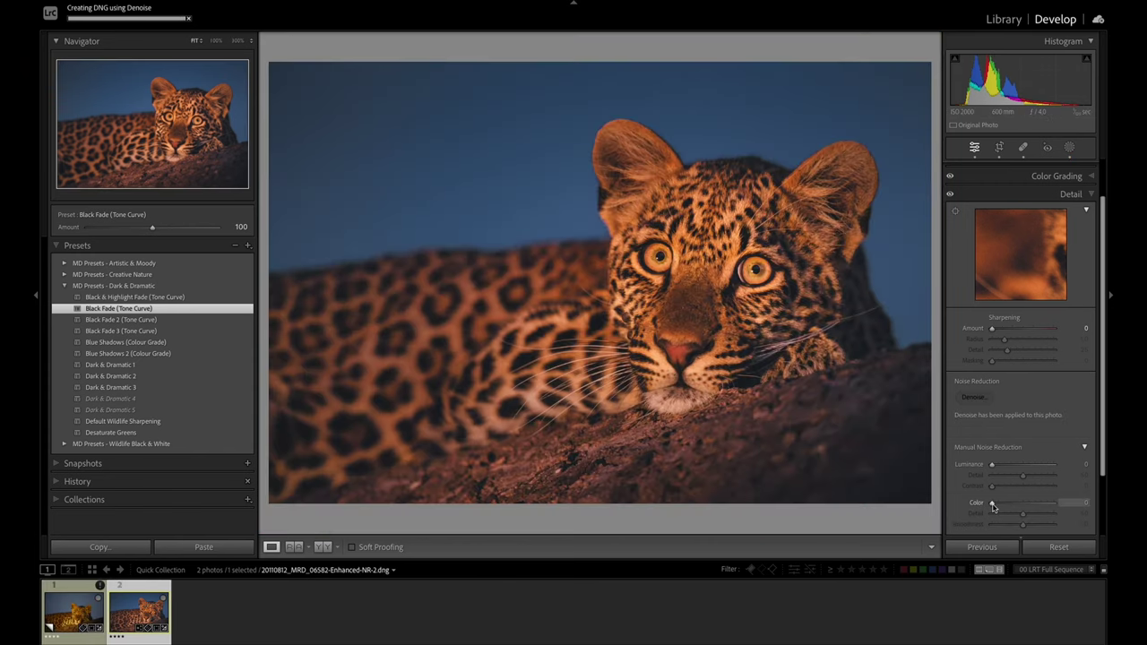
{"action": "left_click_drag", "start_coordinate": [992, 504], "coordinate": [1000, 504]}
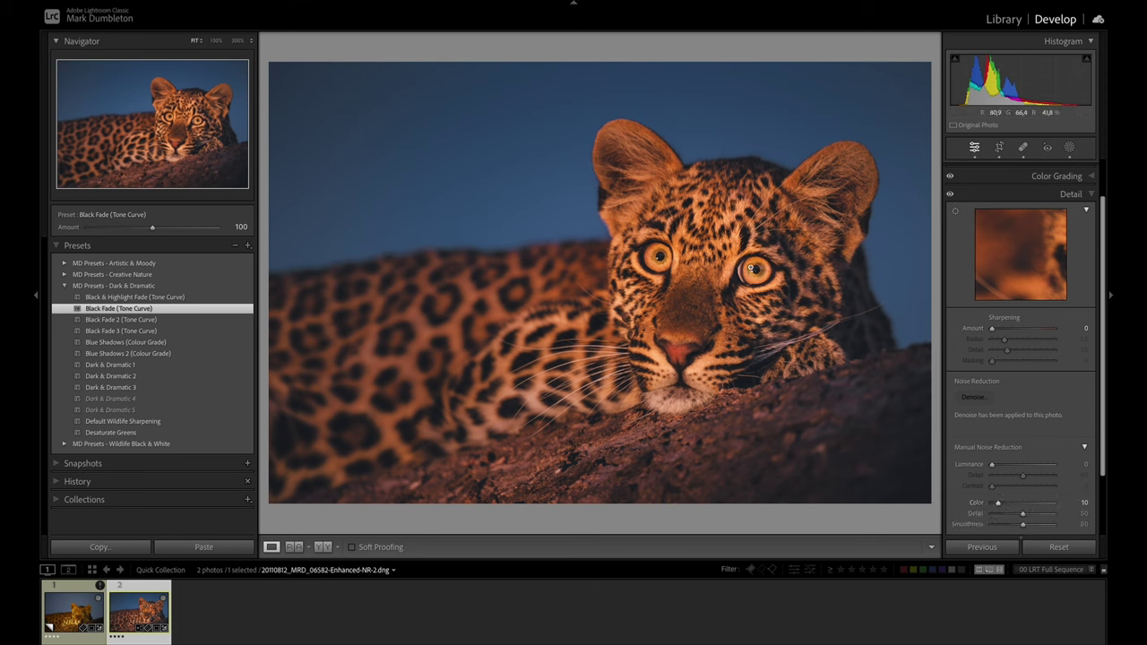
Sharpen the denoised photo with Amount 74, Masking 60 and Radius 0.7, viewing the face at 100%
{"action": "left_click", "coordinate": [751, 267]}
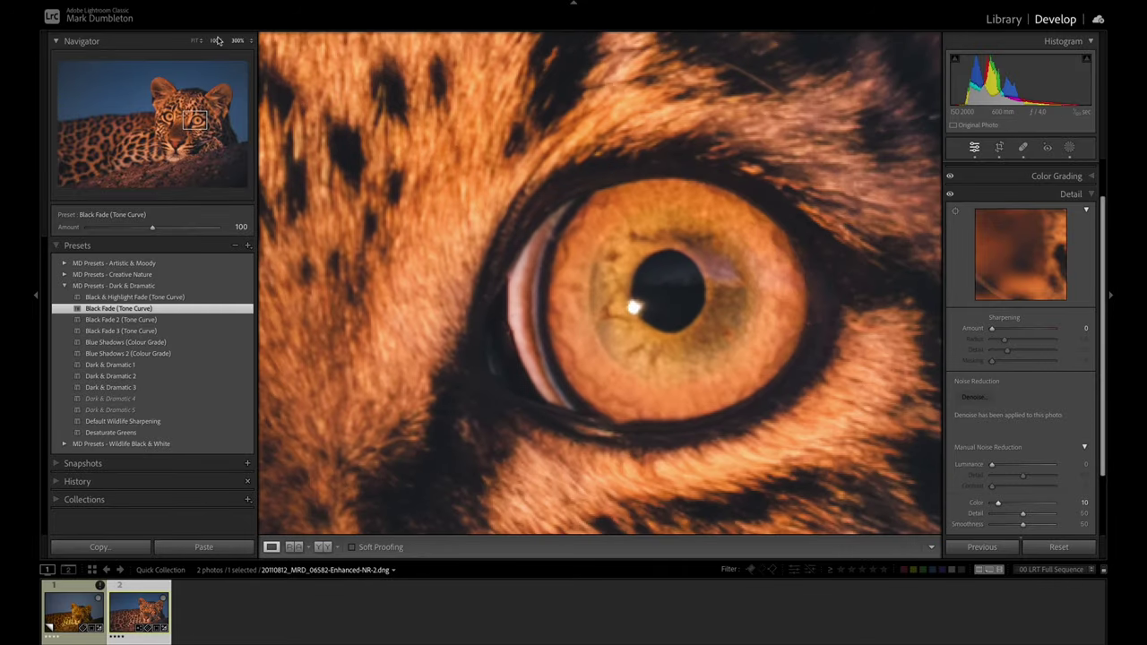
{"action": "left_click", "coordinate": [216, 41]}
{"action": "left_click_drag", "start_coordinate": [991, 328], "coordinate": [1024, 330]}
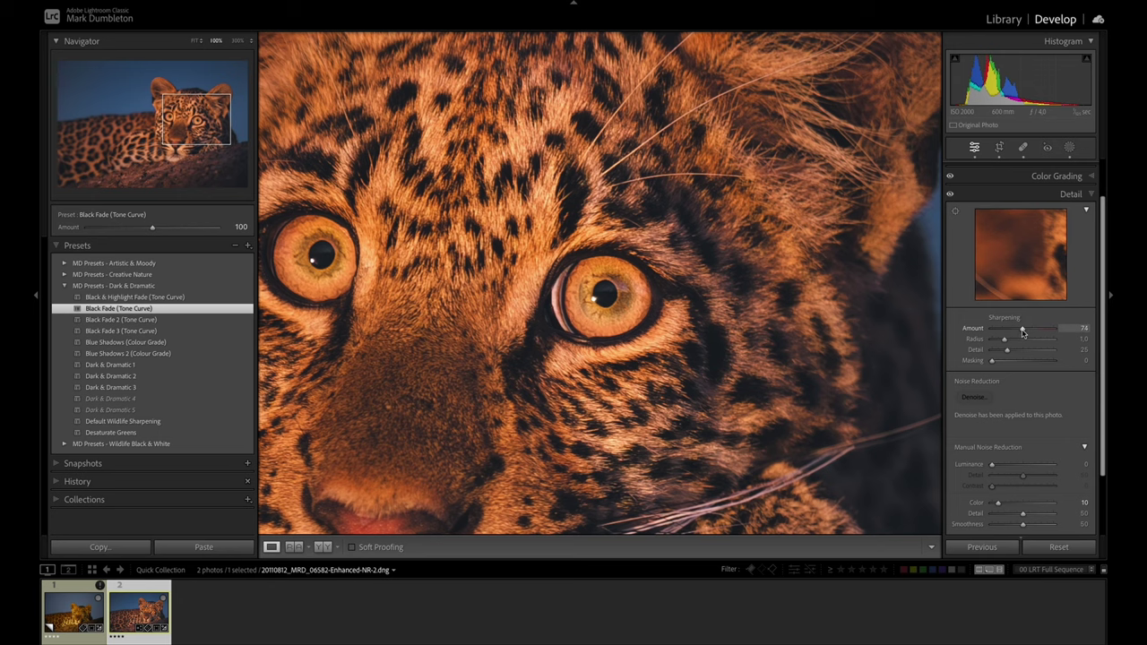
{"action": "mouse_move", "coordinate": [993, 361]}
{"action": "left_mouse_down"}
{"action": "mouse_move", "coordinate": [1029, 362]}
{"action": "mouse_move", "coordinate": [997, 339]}
{"action": "left_mouse_up"}
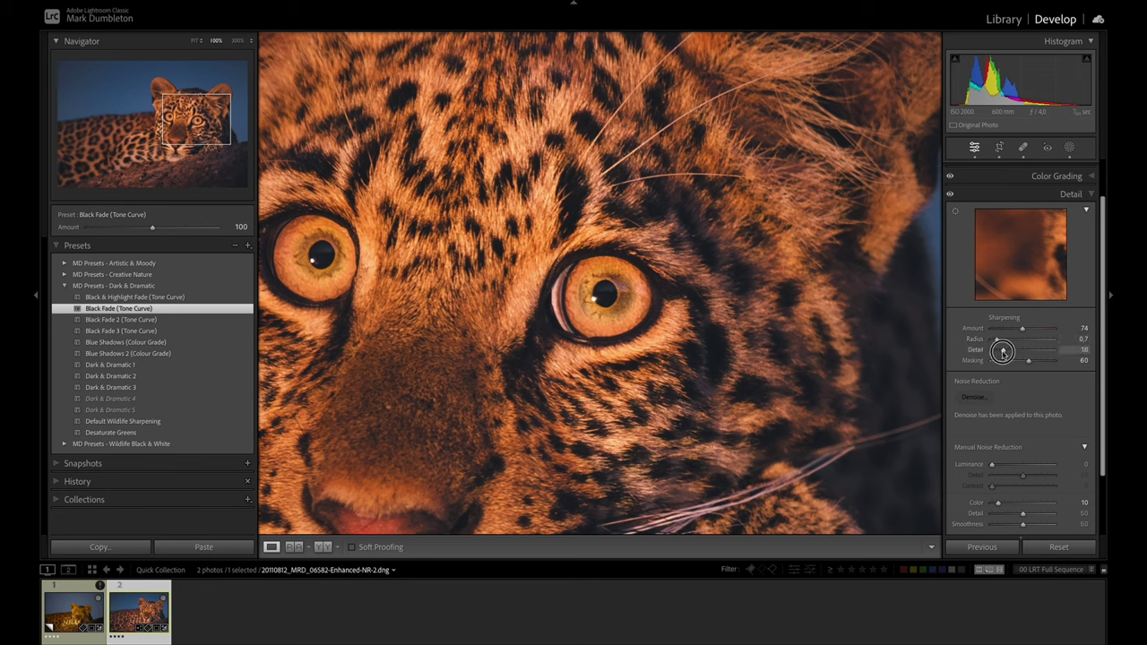